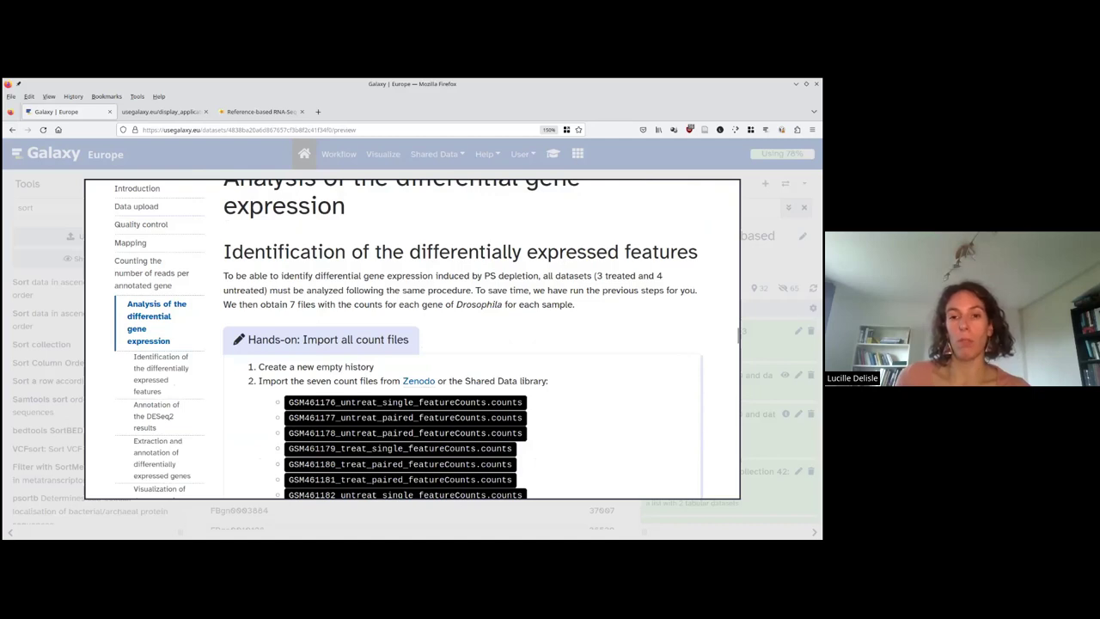
Scroll the tutorial to the Zenodo URL block, then close the training overlay.
scroll(464, 339, down, 4)
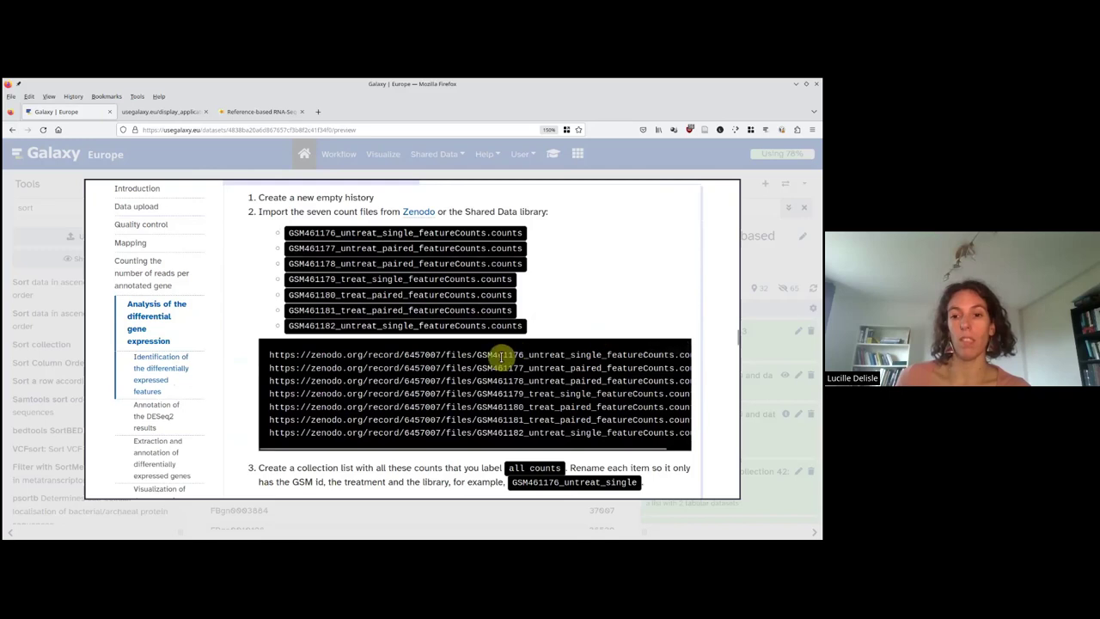
mouse_move(589, 356)
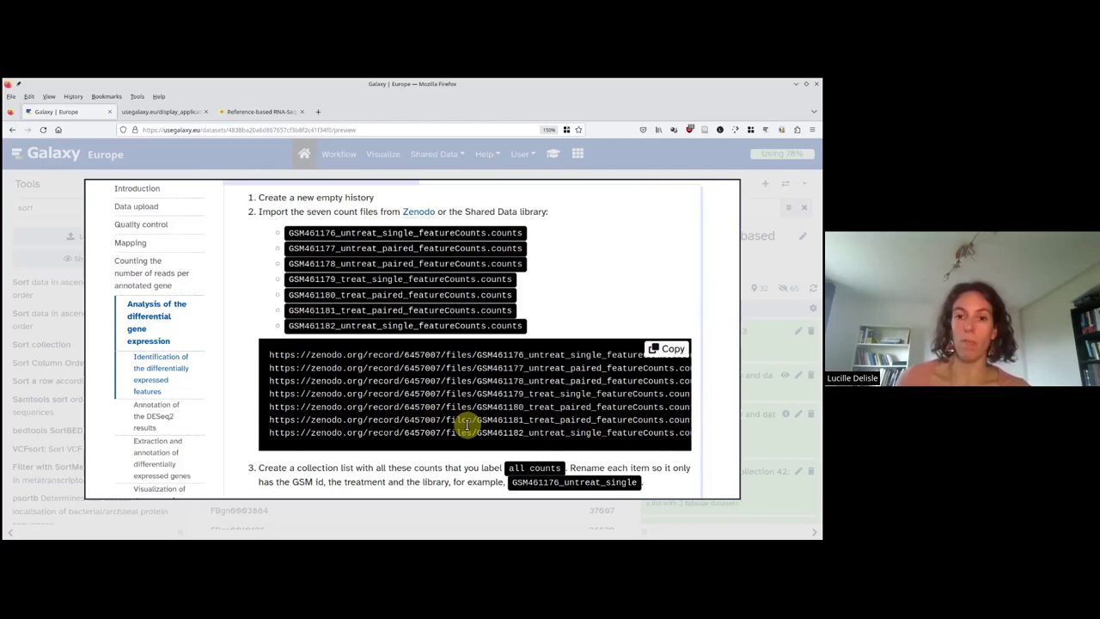
key(Escape)
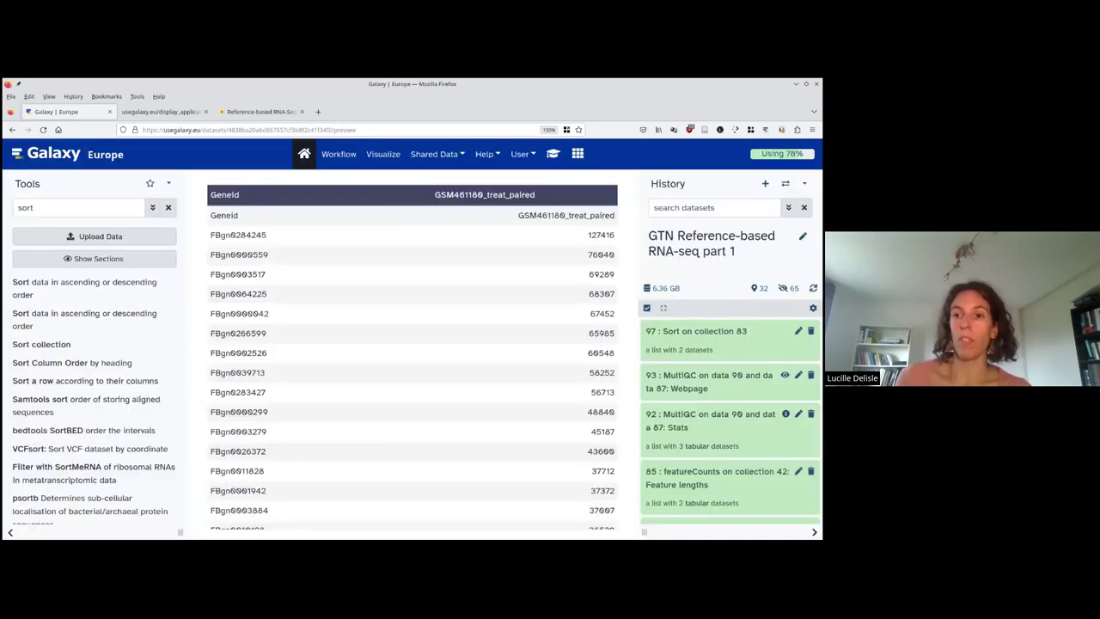
Create a new history and rename it 'GTN Reference-based RNA-seq part 2'.
click(765, 184)
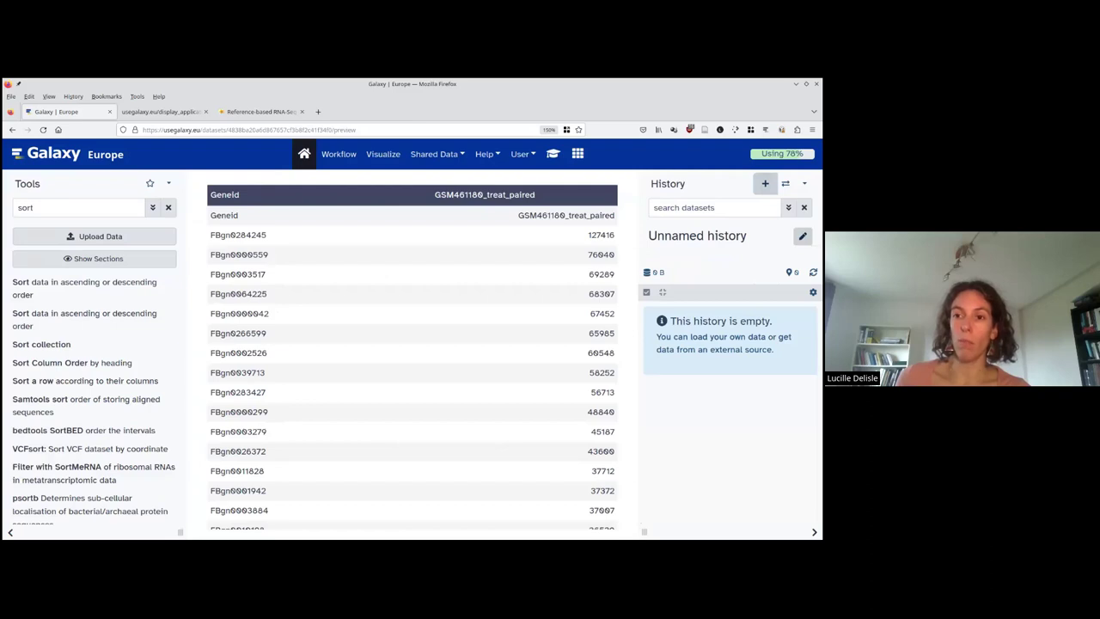
click(803, 236)
double_click(709, 265)
key(ctrl+a)
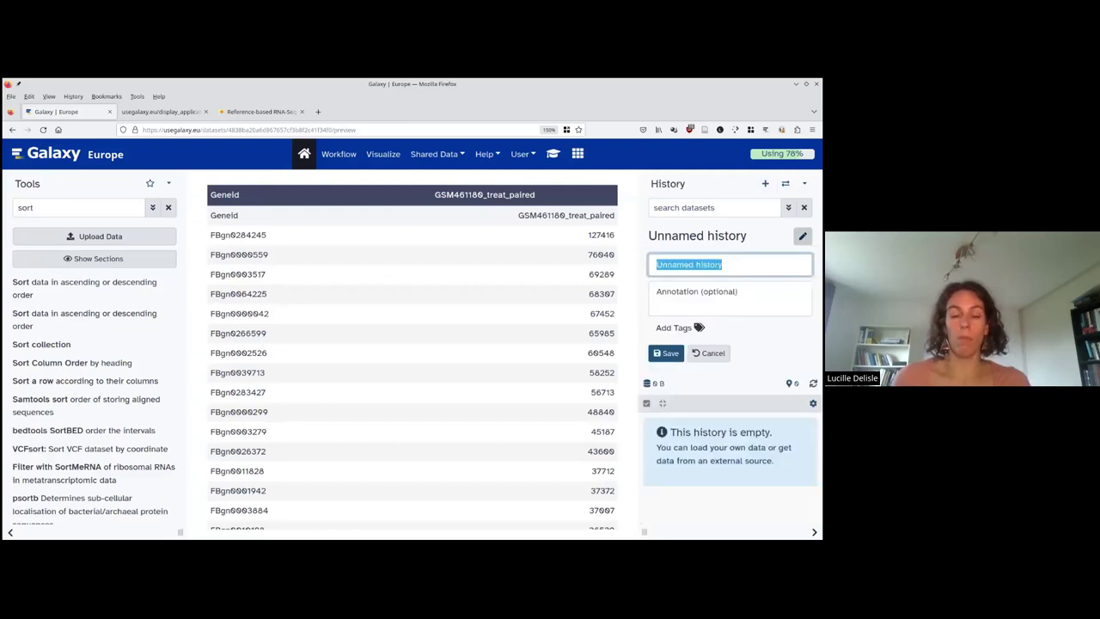
text(GTN R)
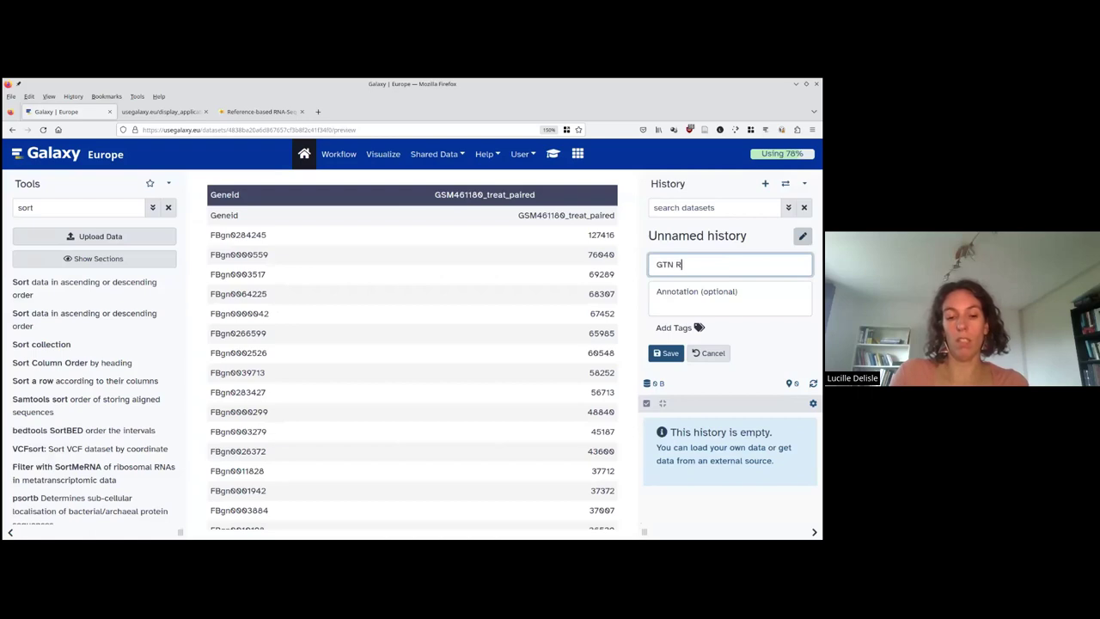
text(eference-b)
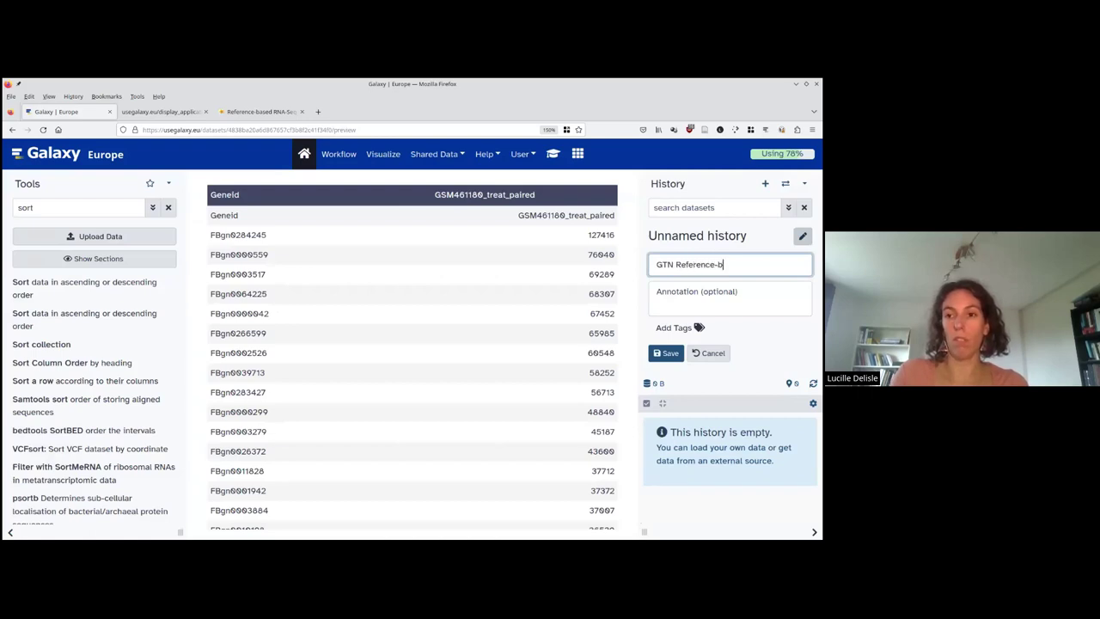
text(ased )
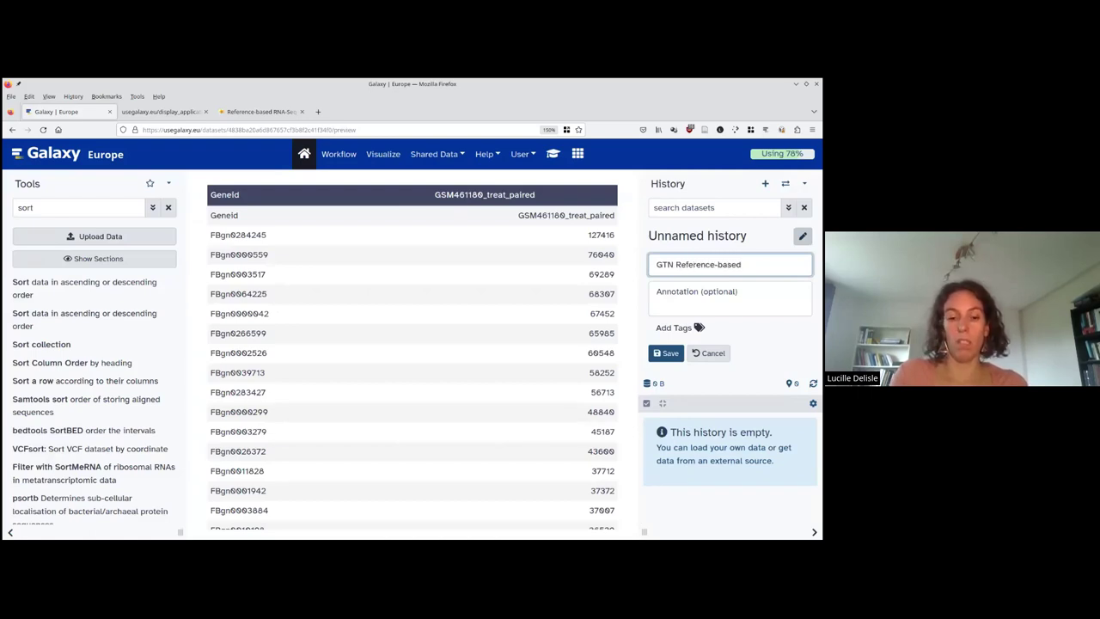
text(RNA-seq par)
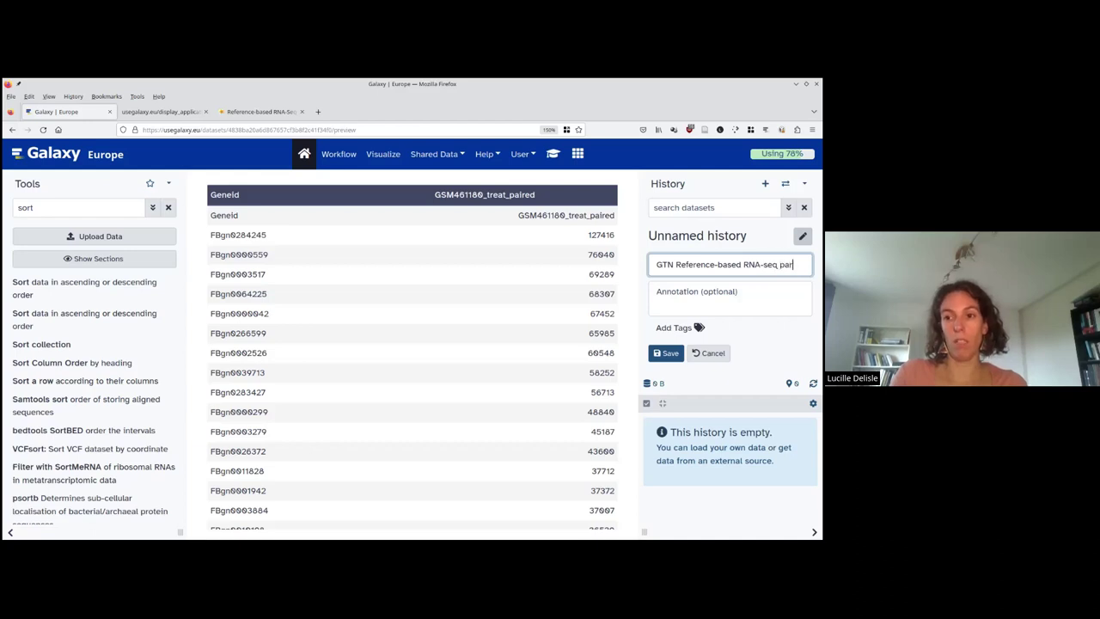
text(t 2)
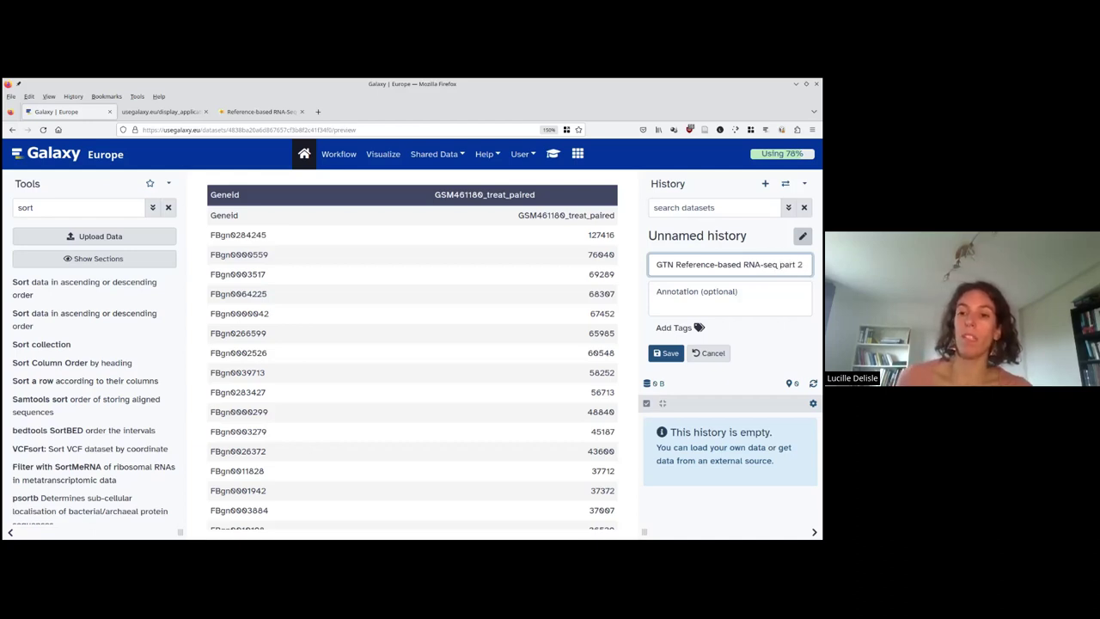
key(Return)
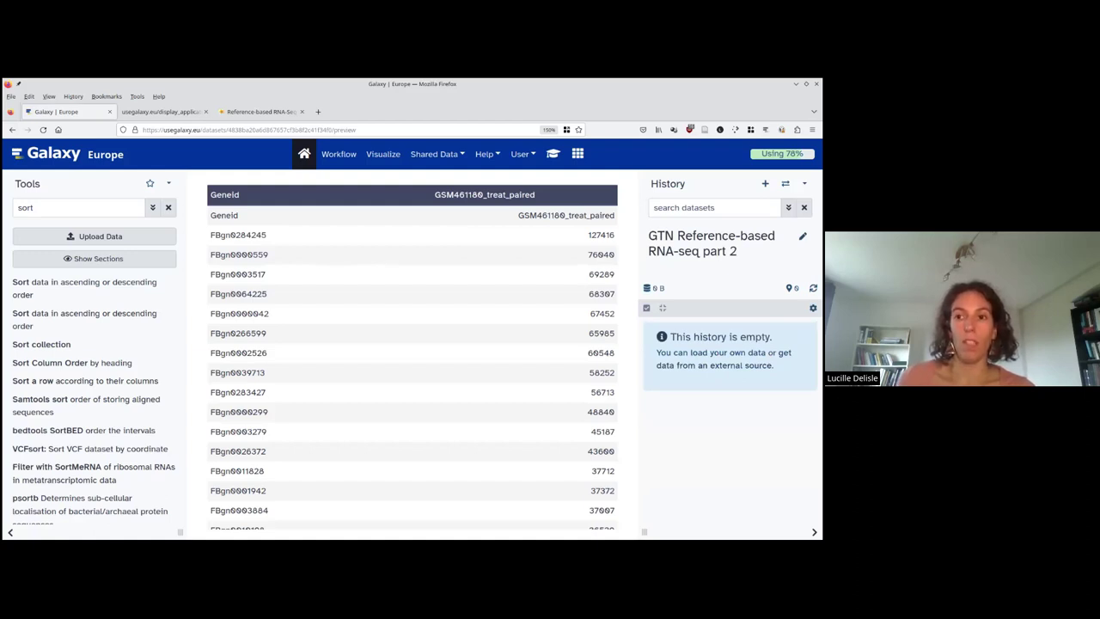
click(555, 156)
Copy the seven Zenodo count file URLs from the tutorial.
mouse_move(662, 352)
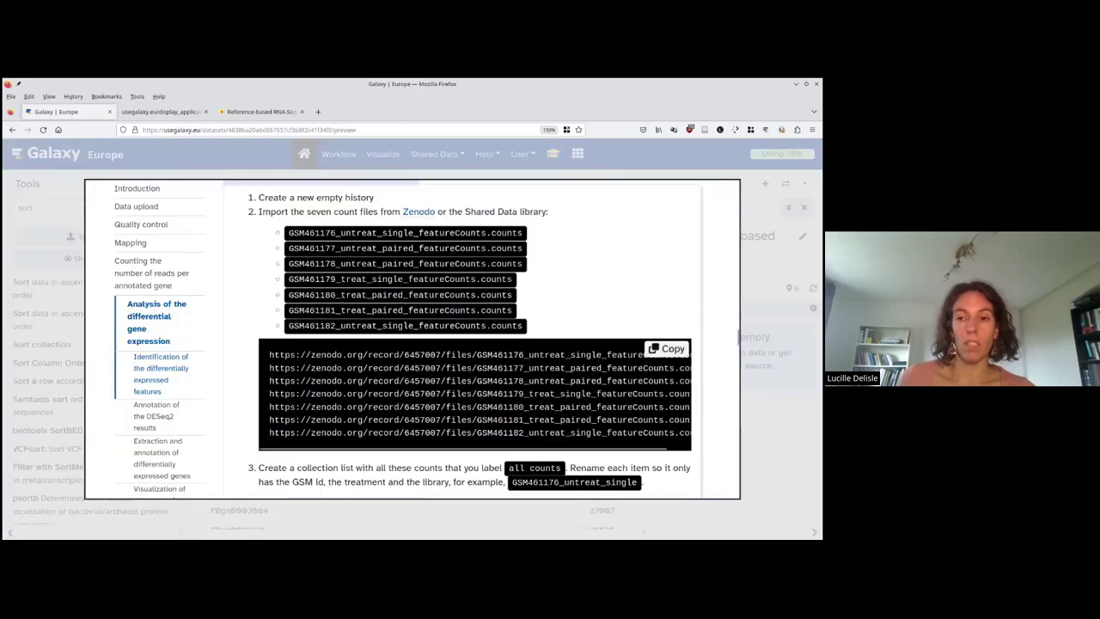
click(667, 349)
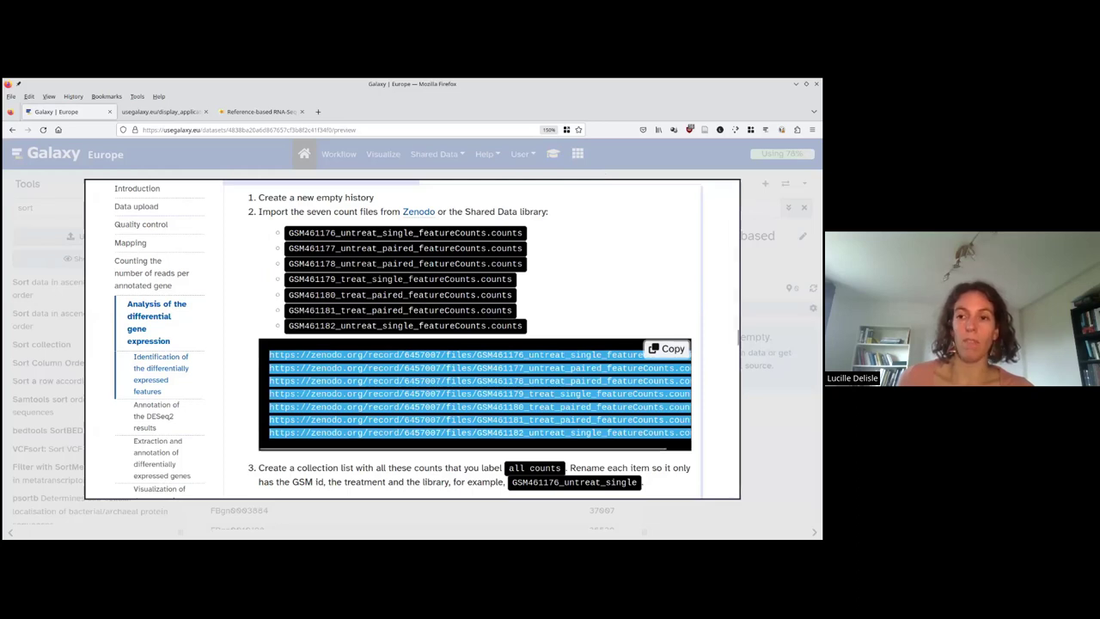
key(Escape)
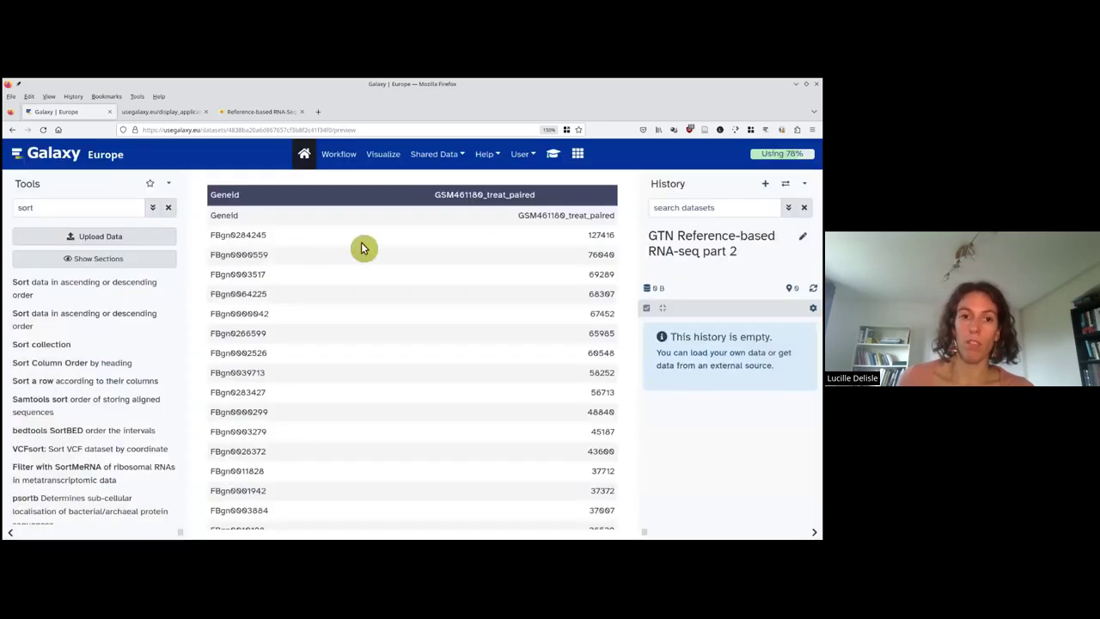
Upload the seven featureCounts files by pasting the Zenodo URLs into Paste/Fetch data.
click(62, 246)
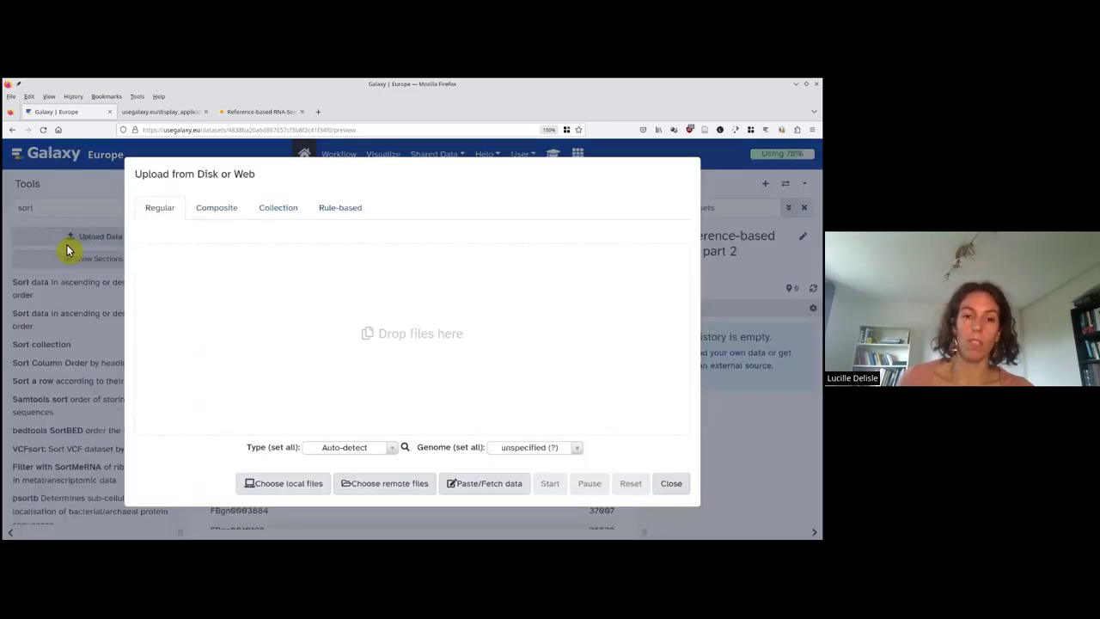
click(519, 488)
click(359, 353)
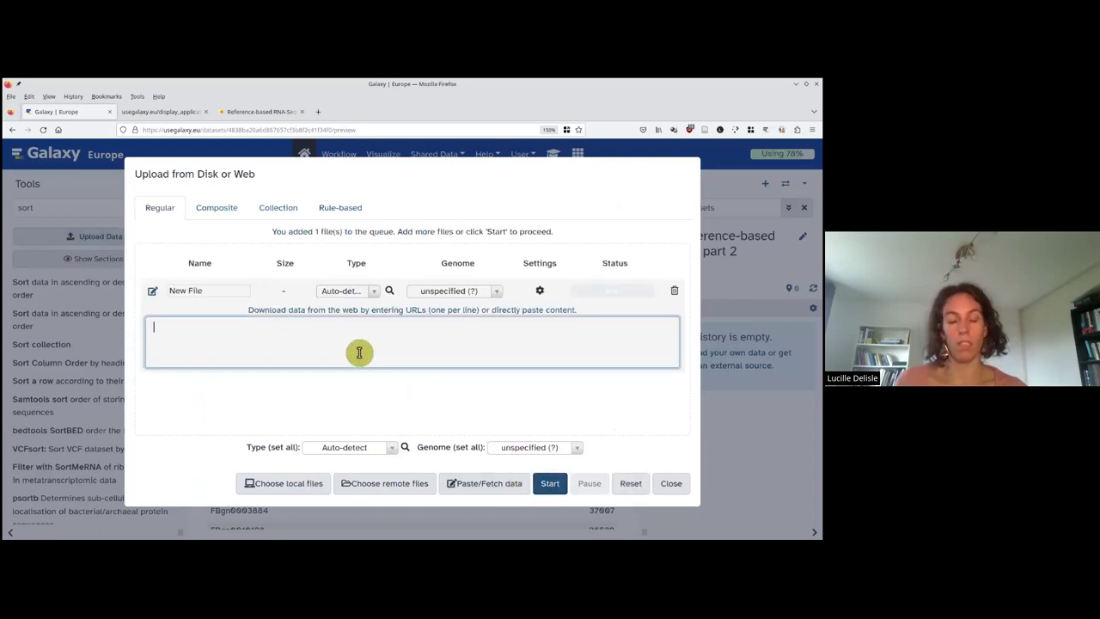
key(ctrl+v)
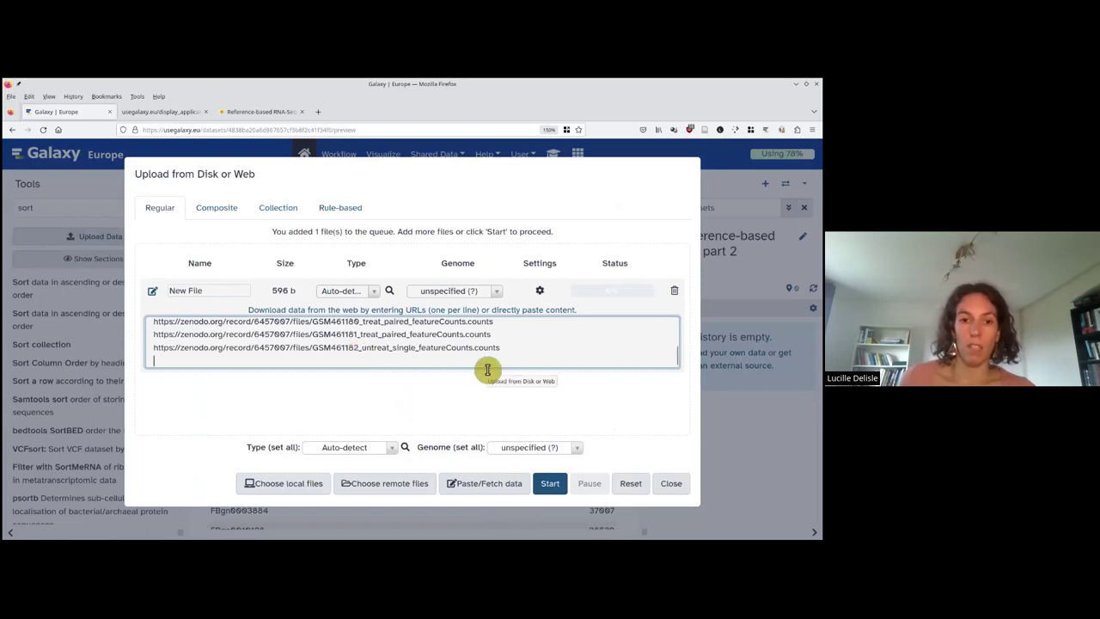
click(557, 492)
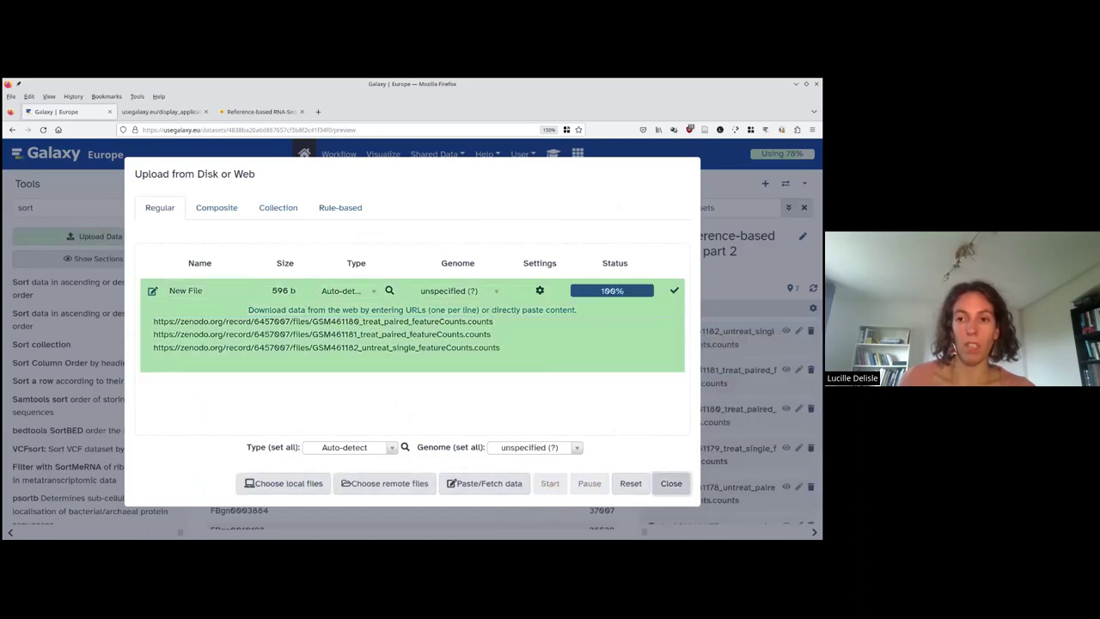
click(671, 483)
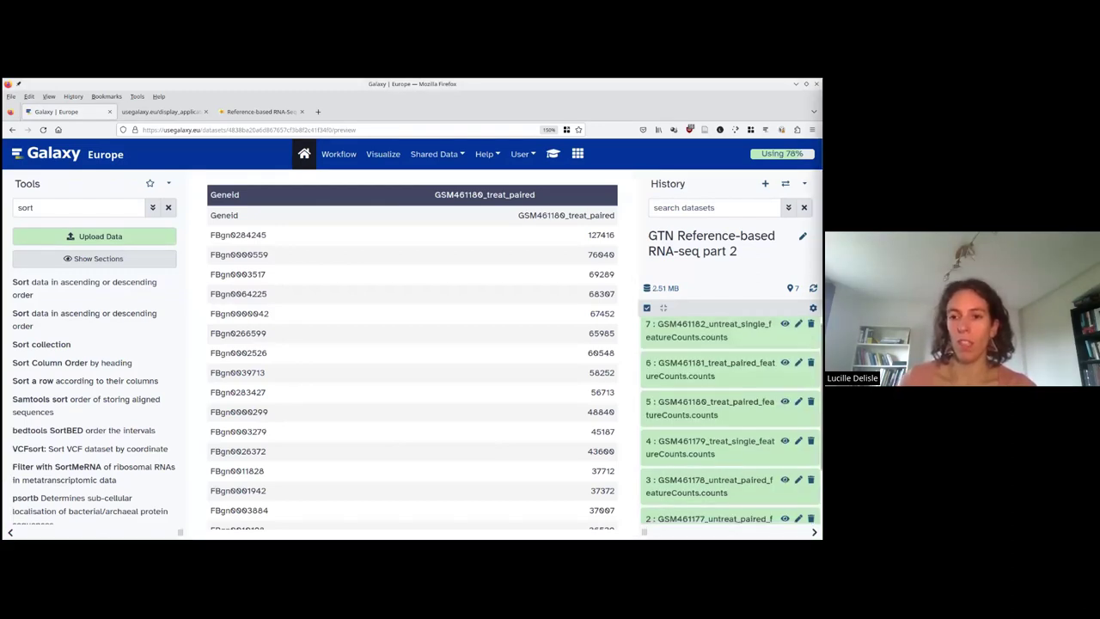
scroll(730, 421, down, 2)
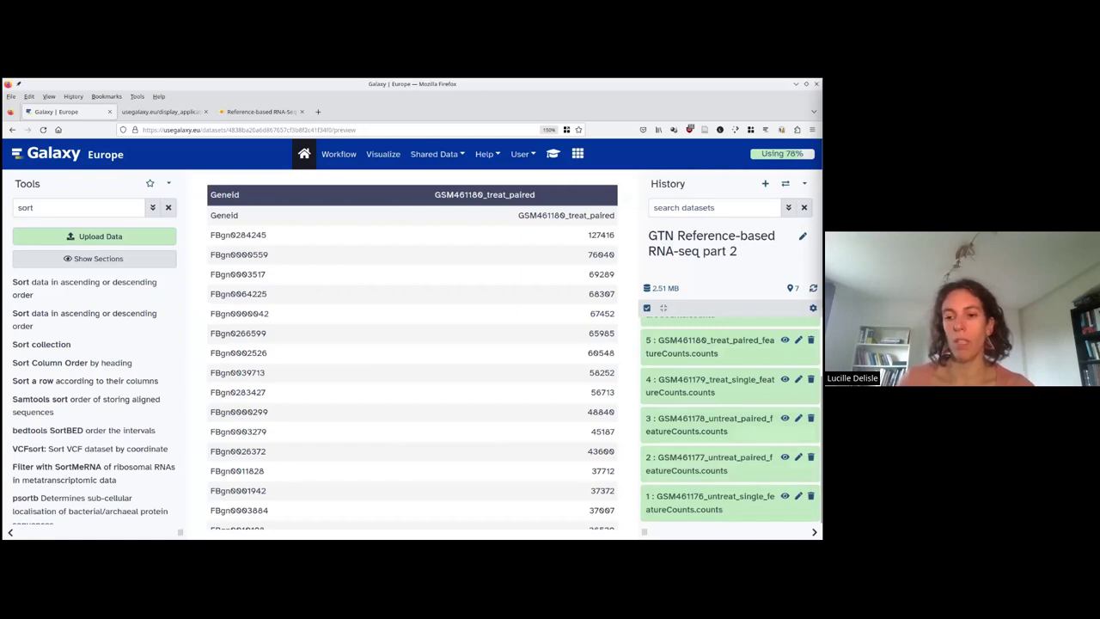
Select all seven count datasets in the history and show the 'All 7 selected' actions.
scroll(730, 421, up, 2)
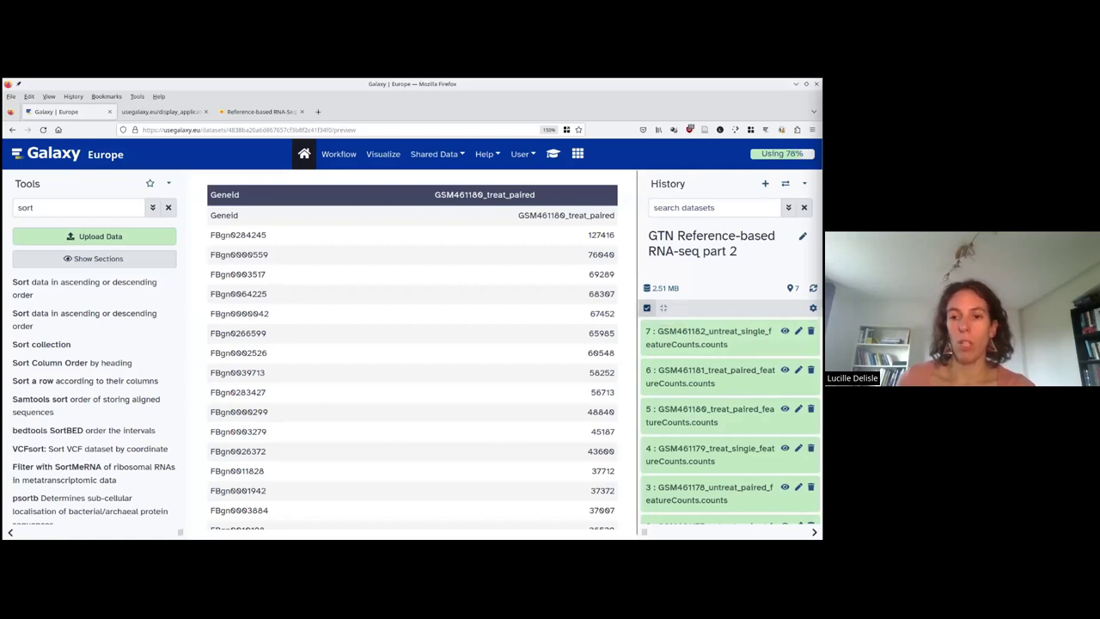
click(647, 308)
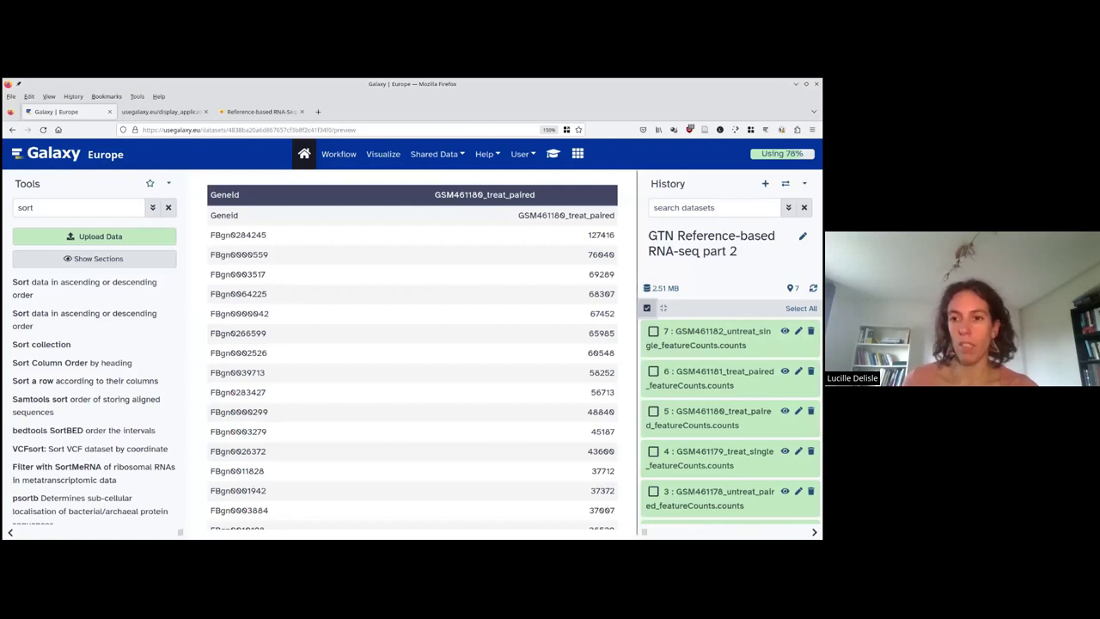
click(801, 307)
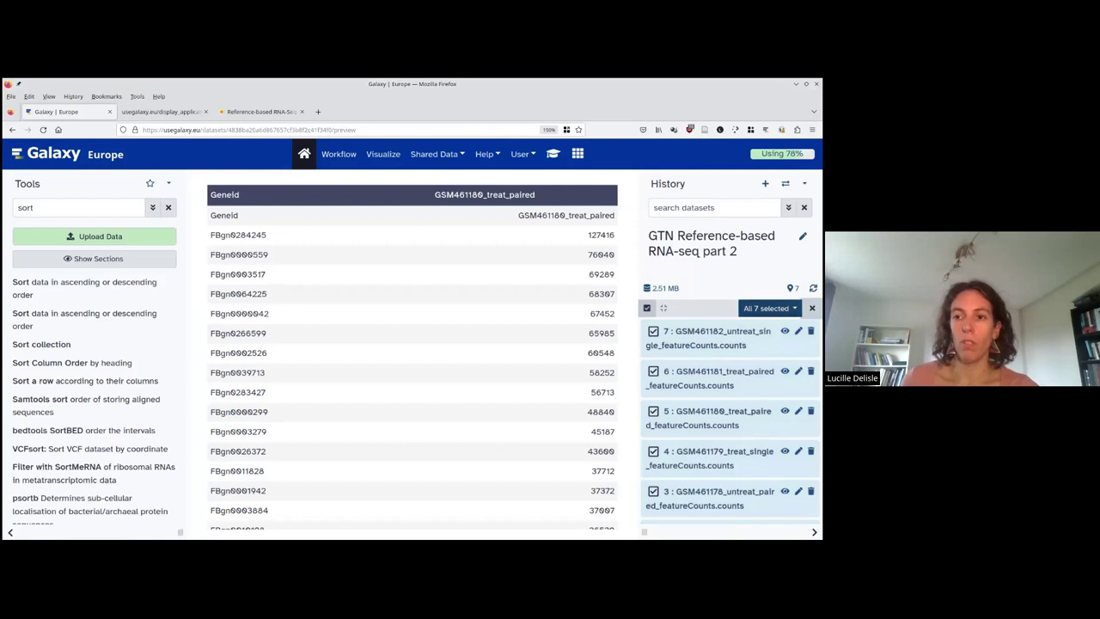
click(770, 308)
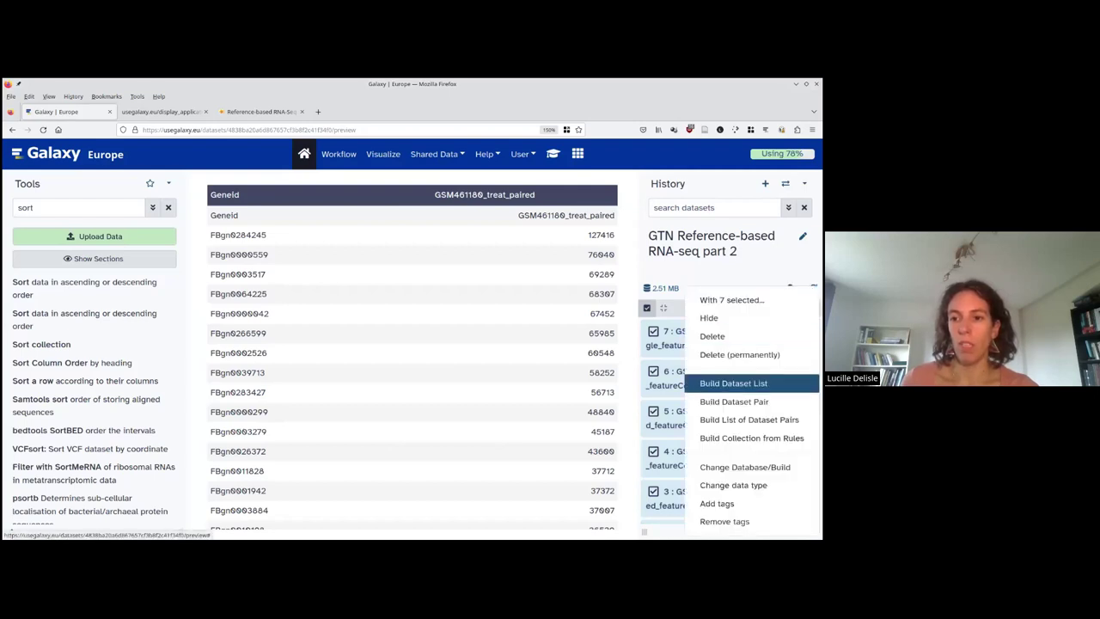
Build a dataset list; rename GSM461182_untreat_single and GSM461181_treat_paired, dropping _featureCounts.counts.
click(734, 383)
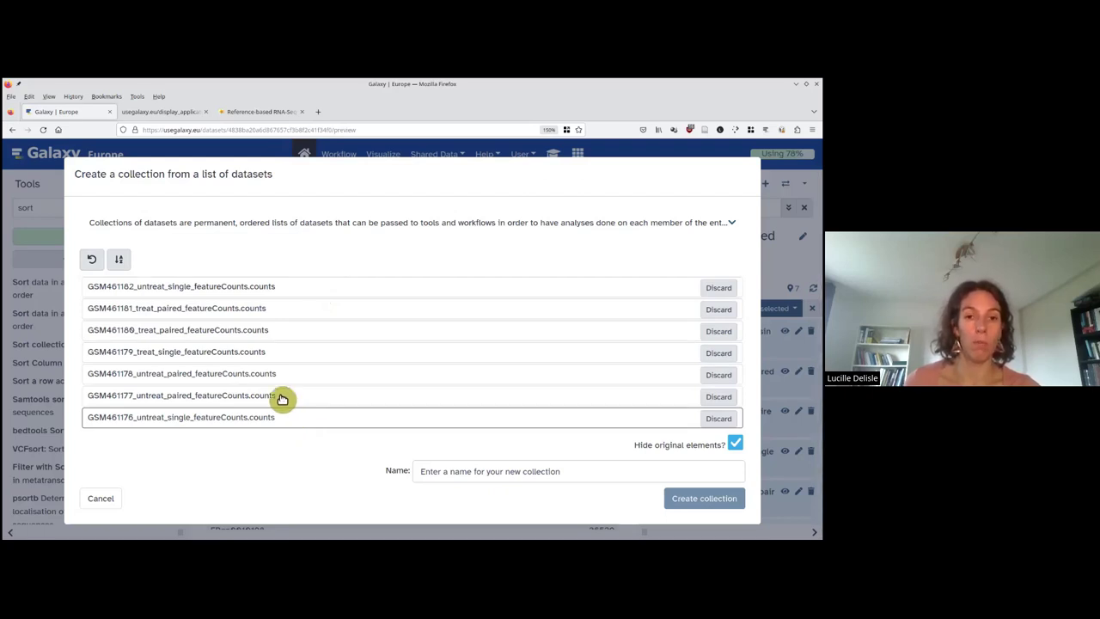
click(272, 292)
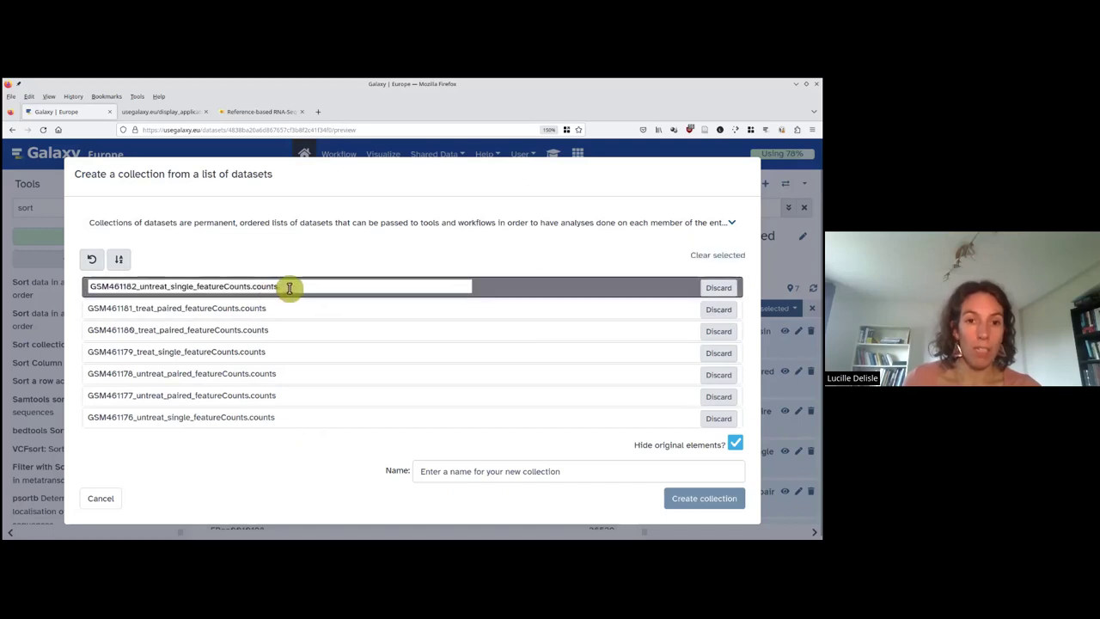
drag(311, 292, 196, 291)
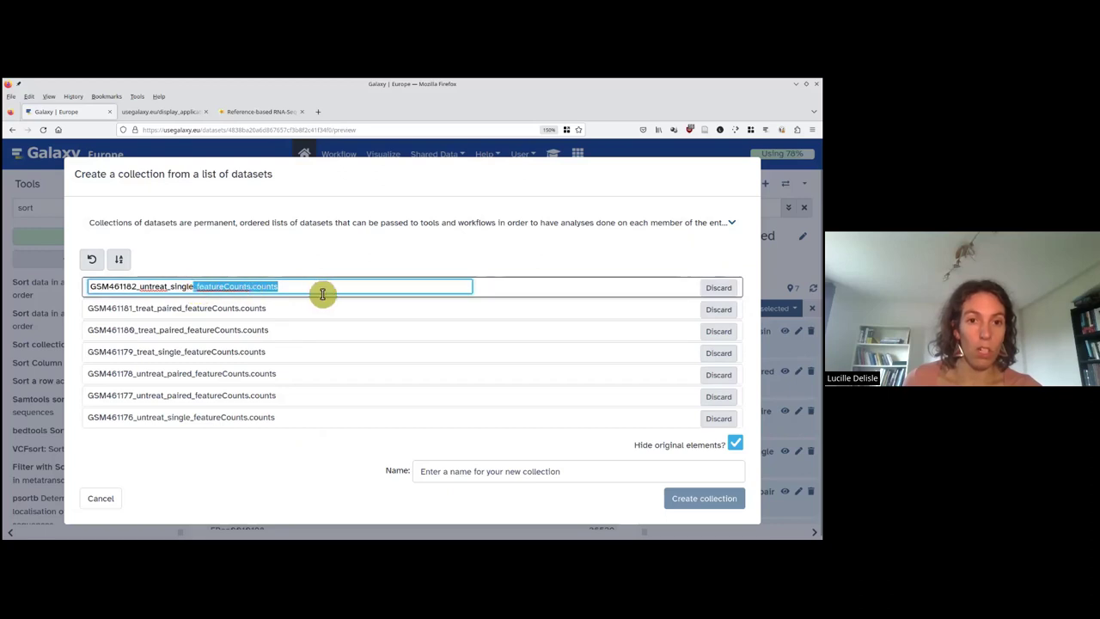
key(BackSpace)
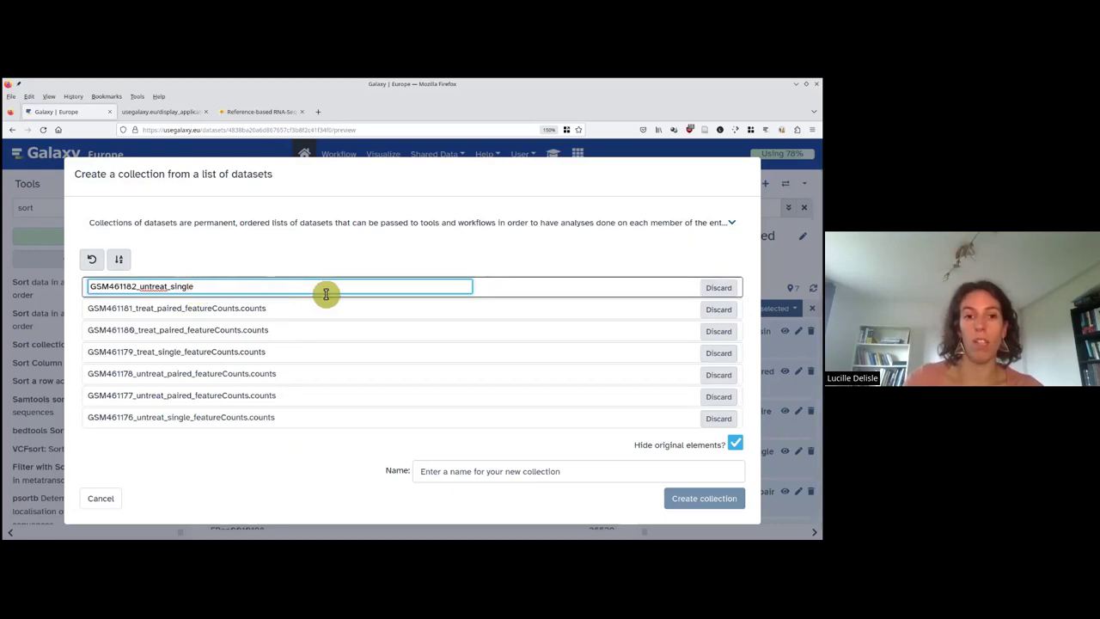
key(Return)
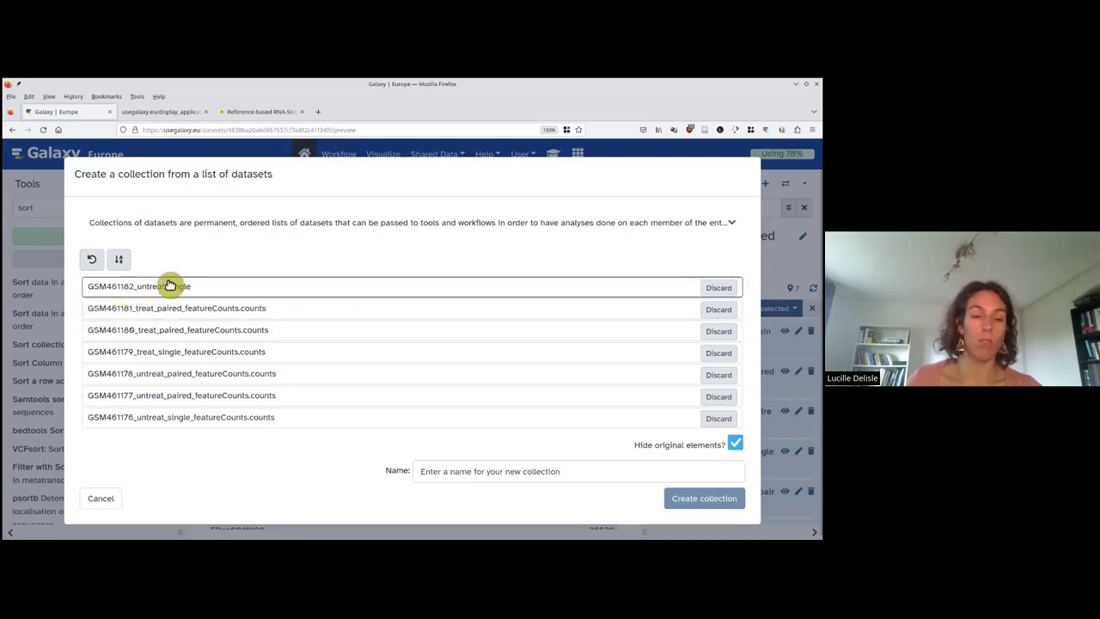
click(297, 311)
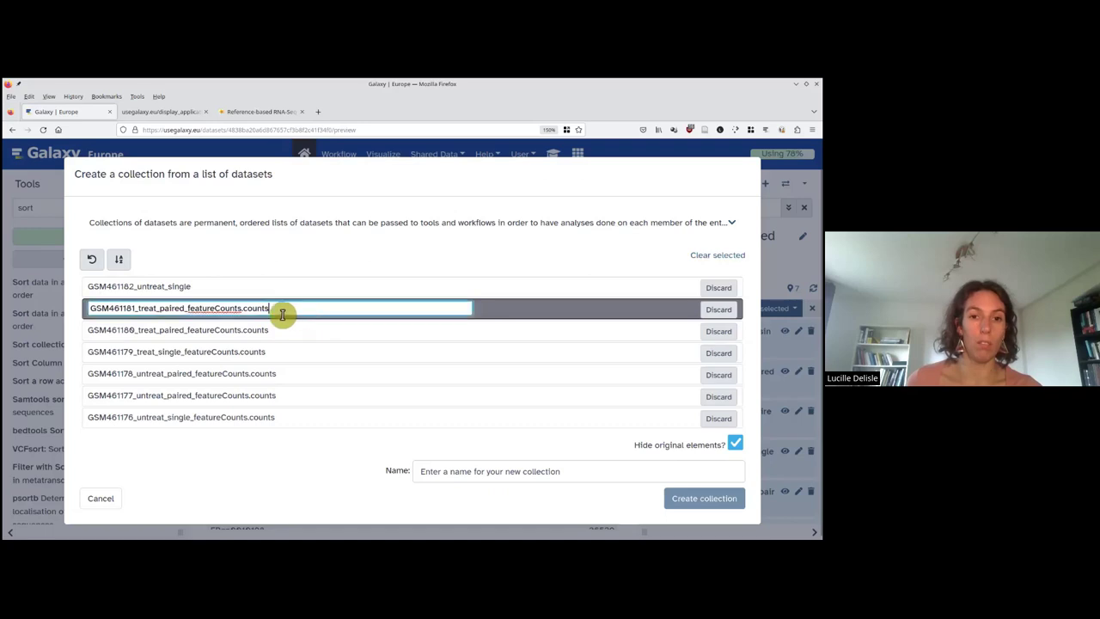
drag(282, 314, 209, 314)
key(BackSpace)
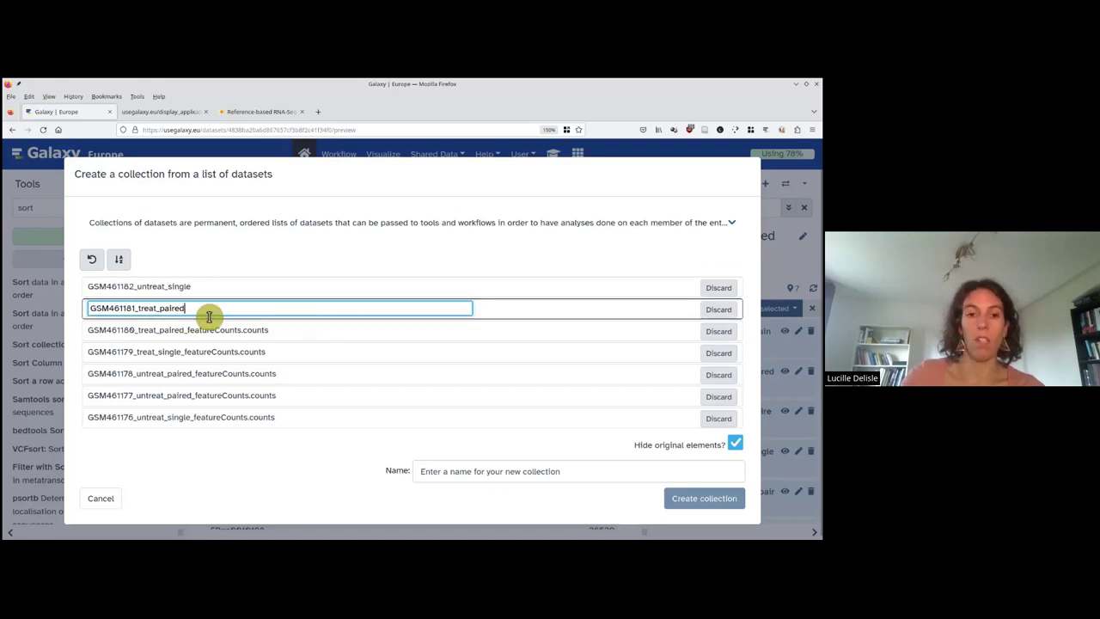
key(Return)
Trim the _featureCounts.counts suffix to give GSM461180_treat_paired and GSM461179_treat_single.
click(215, 330)
double_click(196, 336)
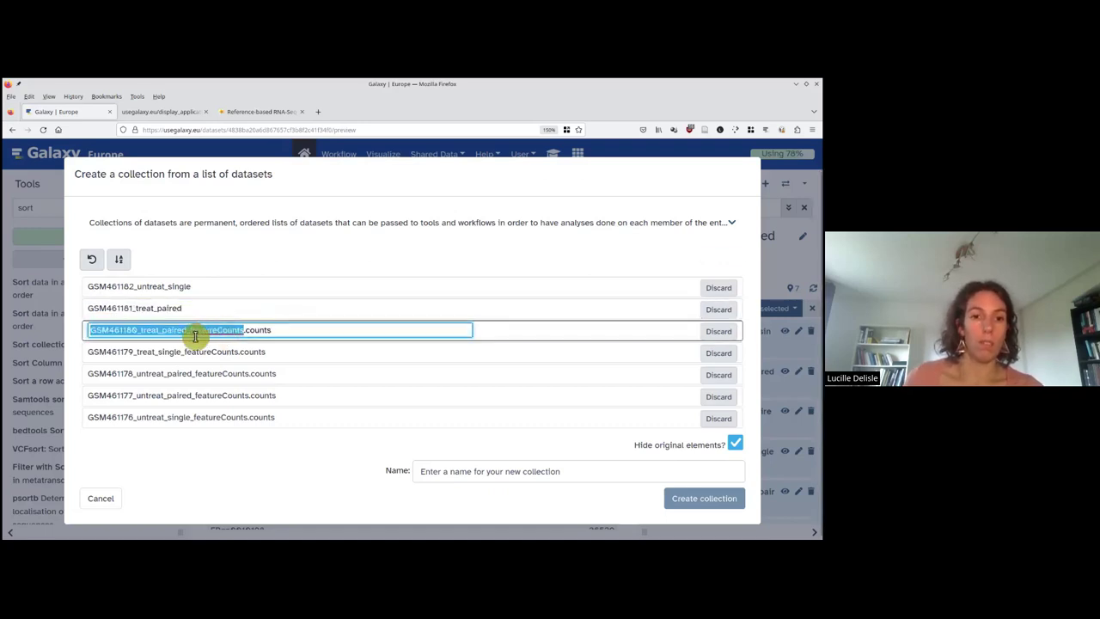
drag(188, 334, 303, 335)
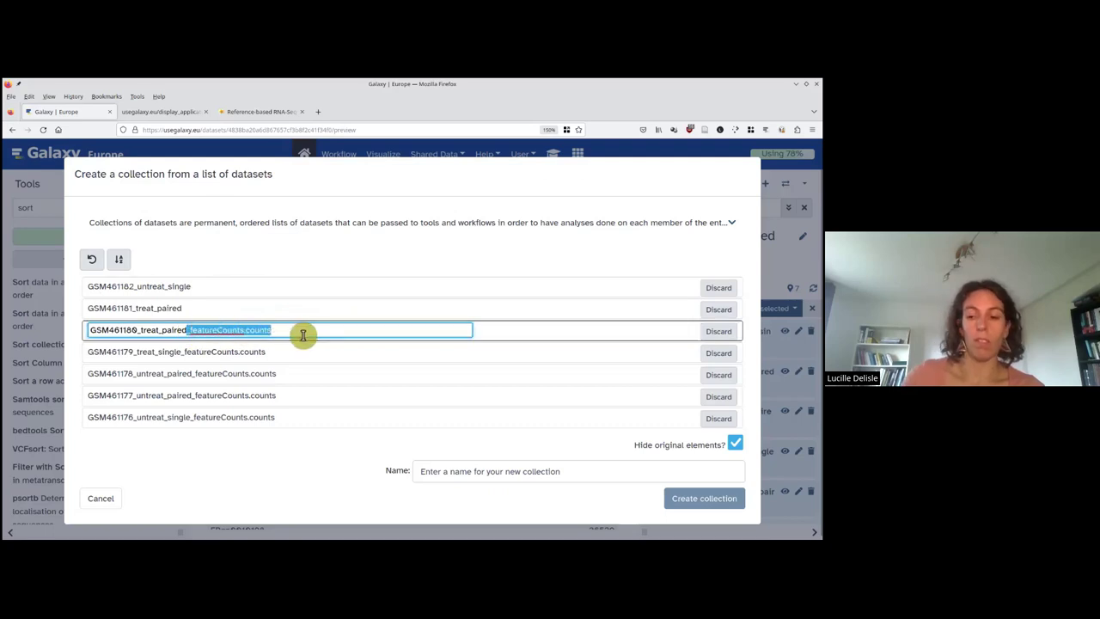
key(BackSpace)
key(Return)
click(267, 352)
double_click(263, 352)
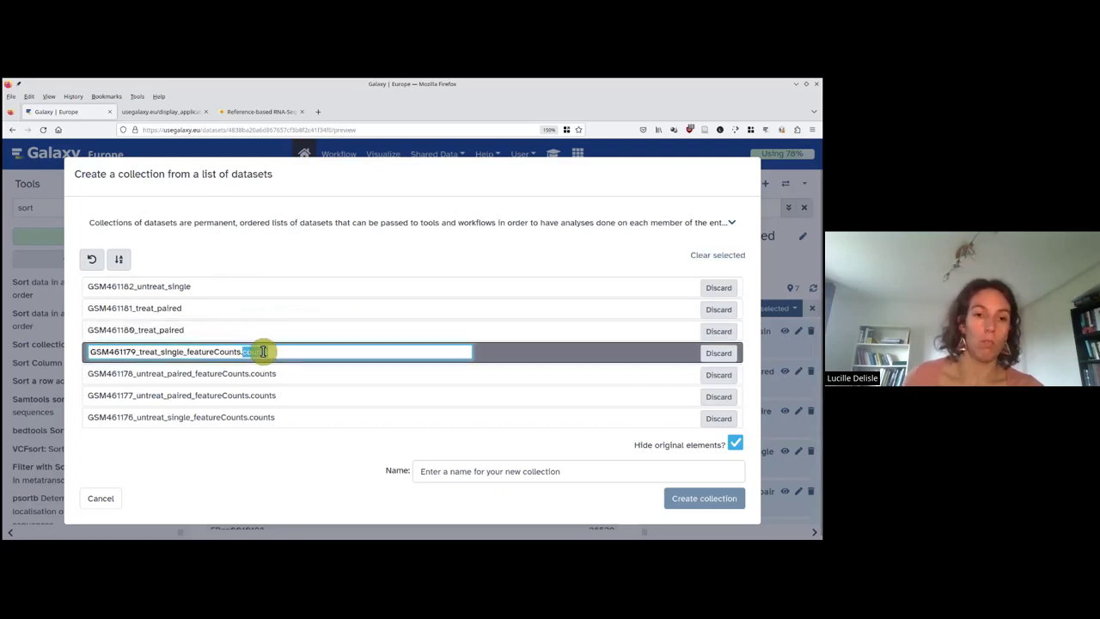
drag(184, 352, 304, 357)
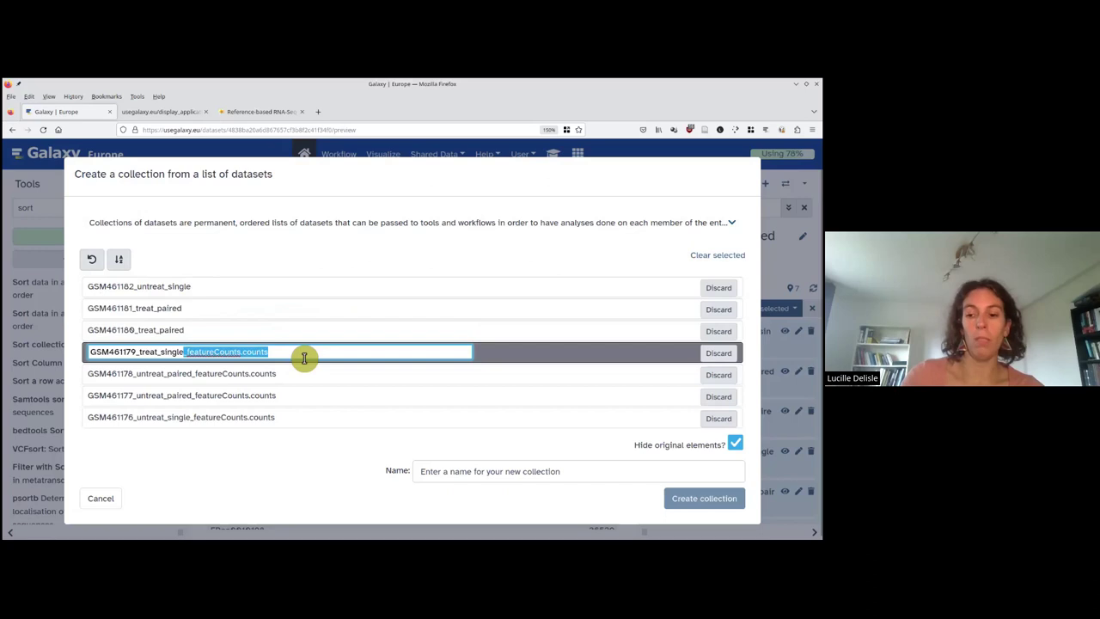
key(BackSpace)
key(Return)
Trim the suffix to give GSM461178_untreat_paired, GSM461177_untreat_paired and GSM461176_untreat_single.
click(273, 374)
double_click(267, 377)
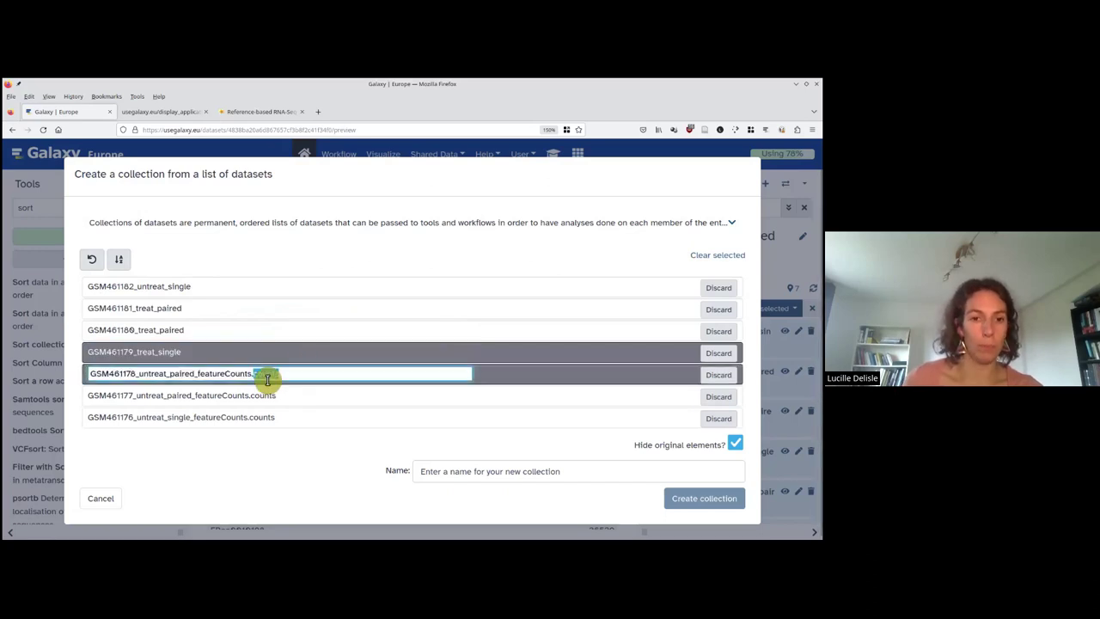
drag(196, 375, 314, 382)
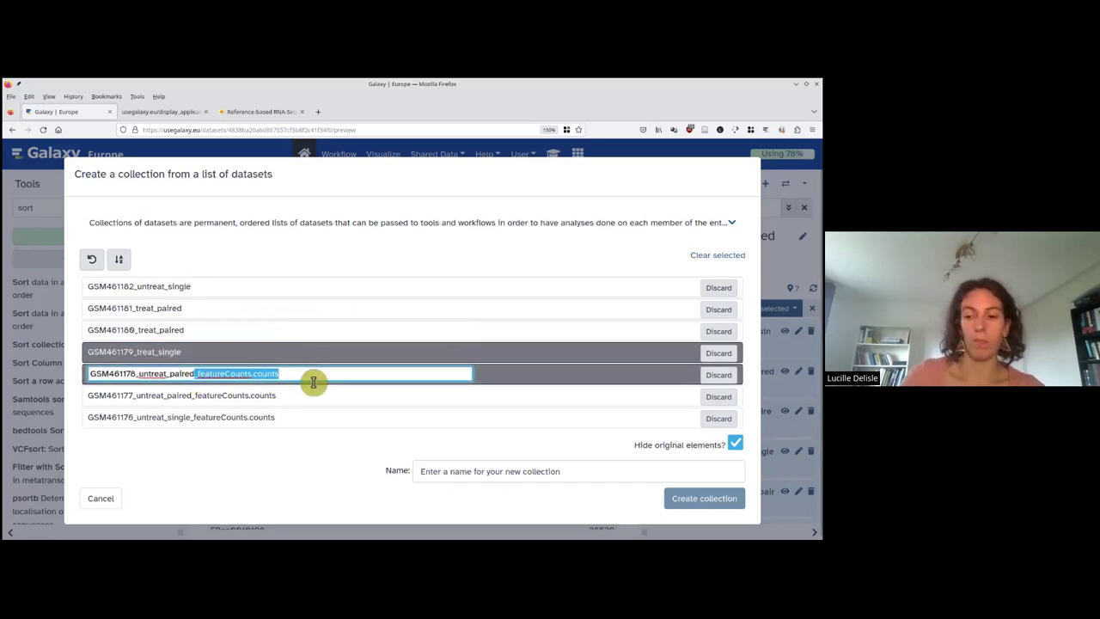
key(BackSpace)
key(Return)
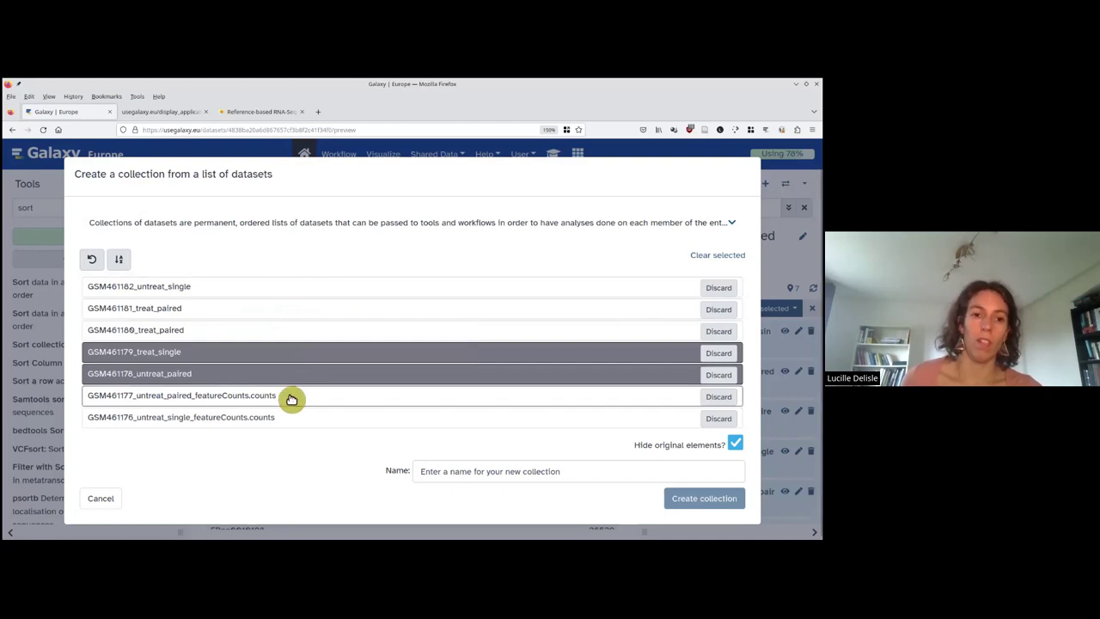
click(197, 395)
drag(195, 395, 322, 404)
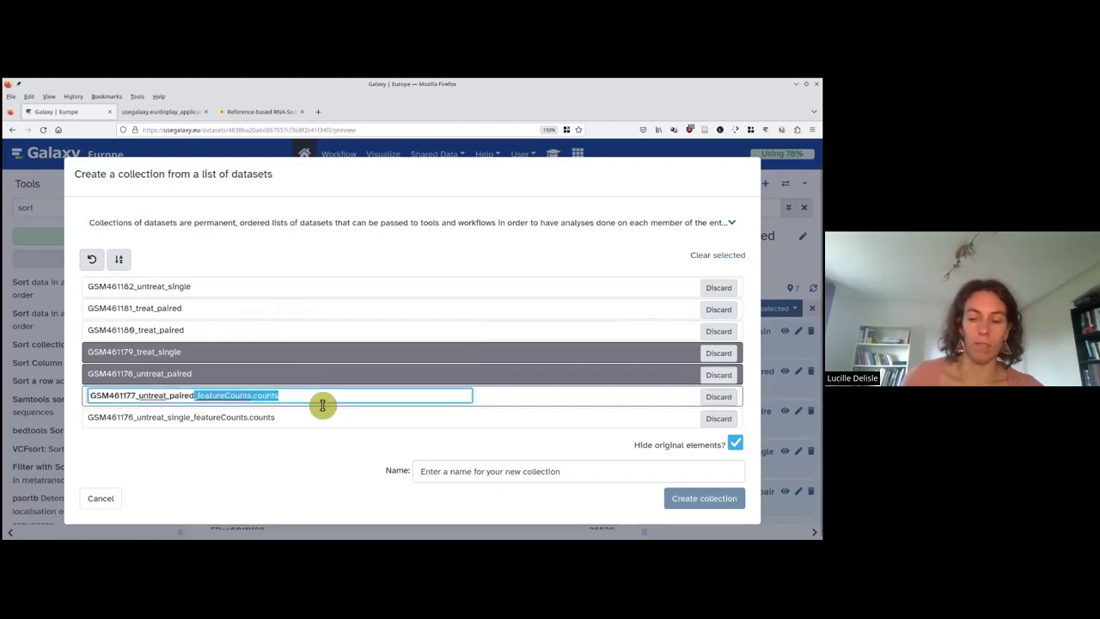
key(BackSpace)
key(Return)
click(262, 418)
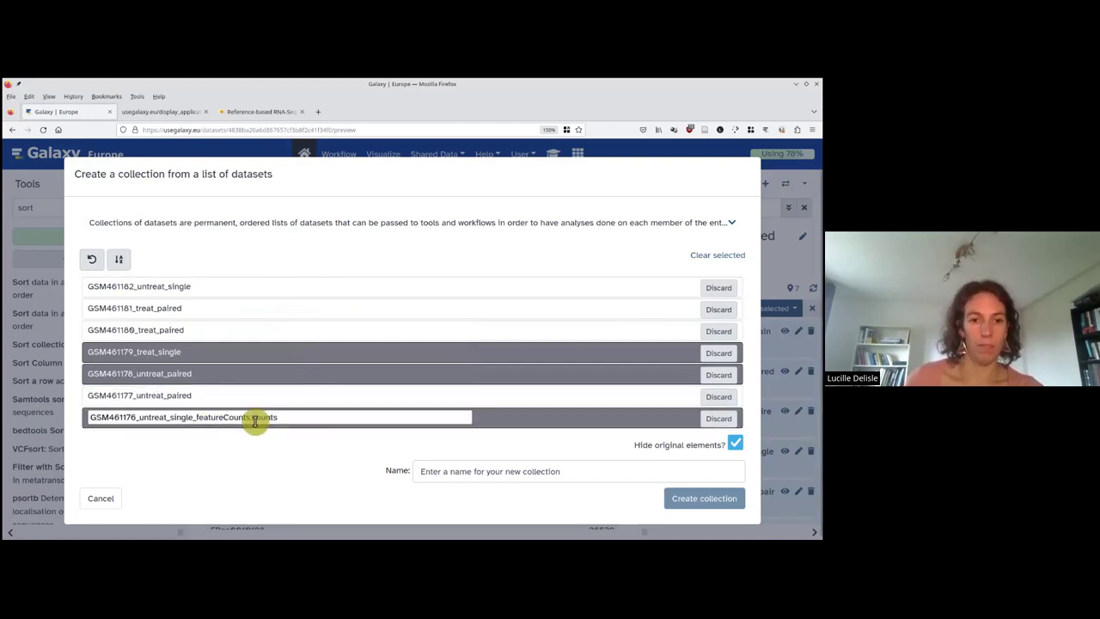
drag(197, 418, 328, 418)
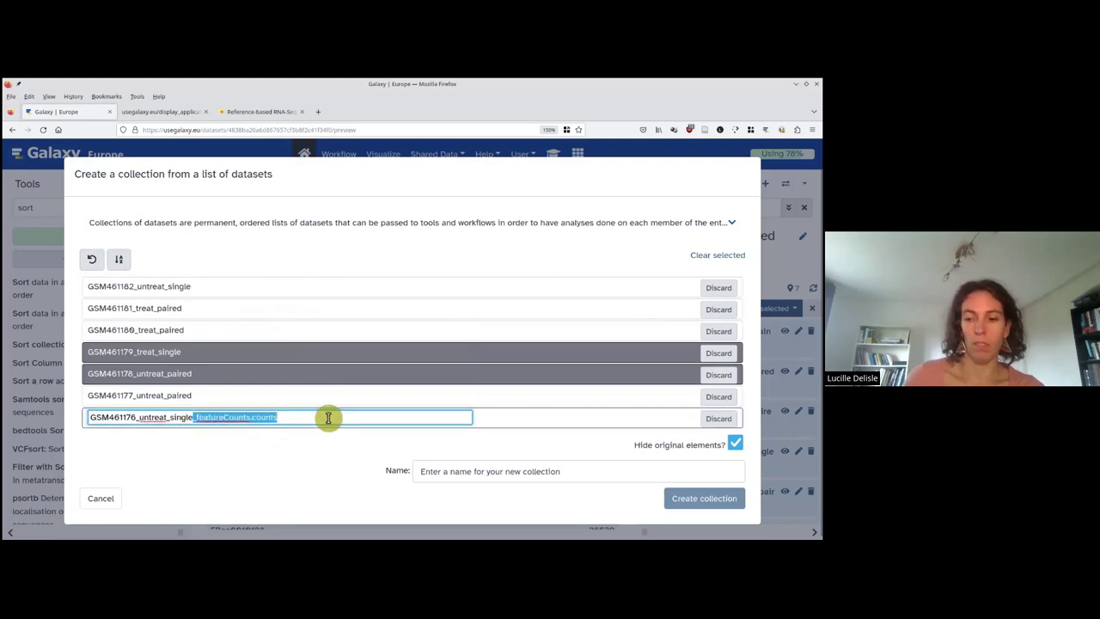
key(BackSpace)
key(Return)
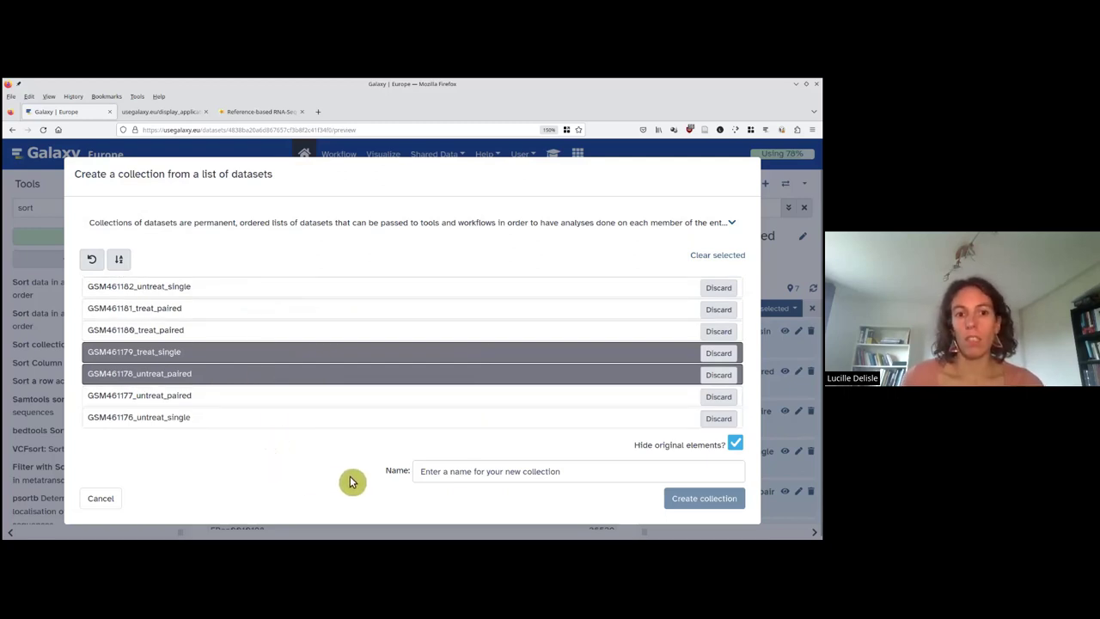
Name the collection 'all counts' and create it.
click(510, 478)
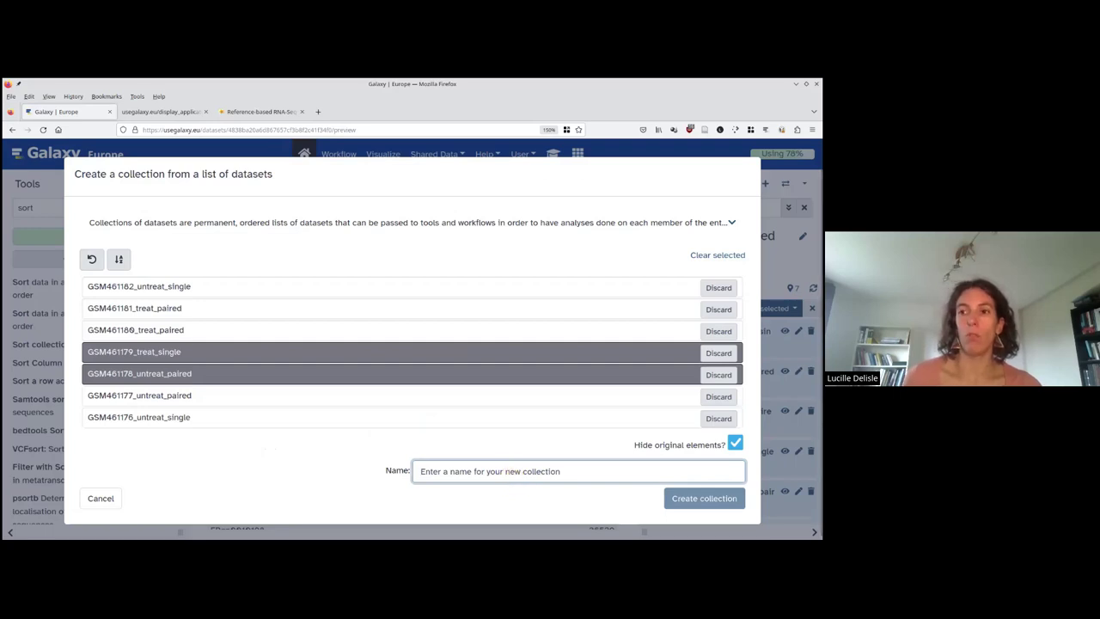
key(alt+Tab)
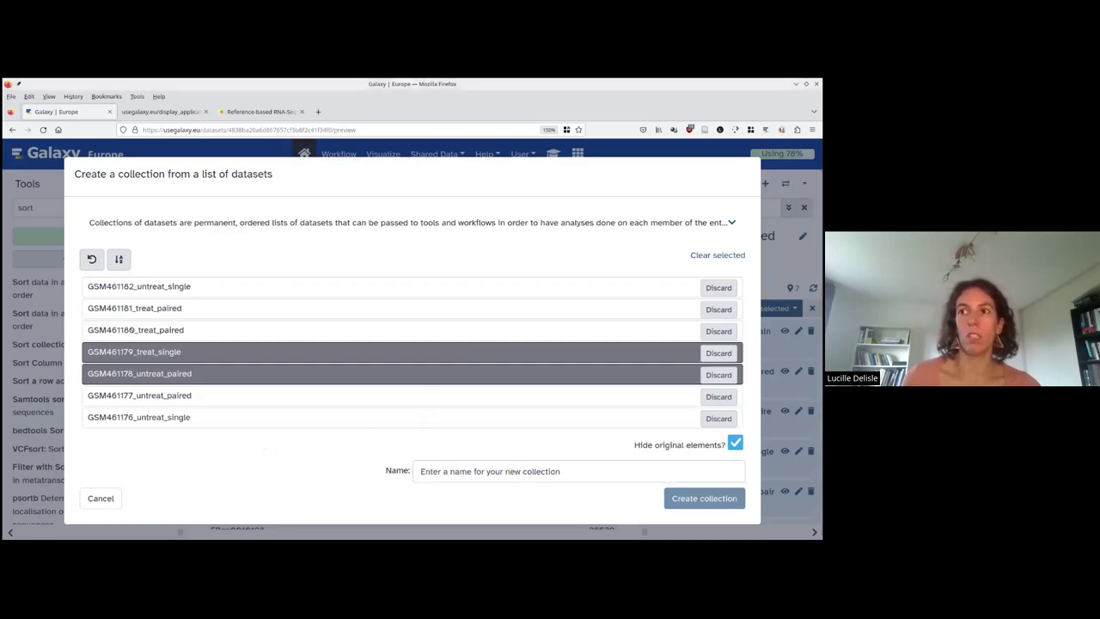
key(alt+Tab)
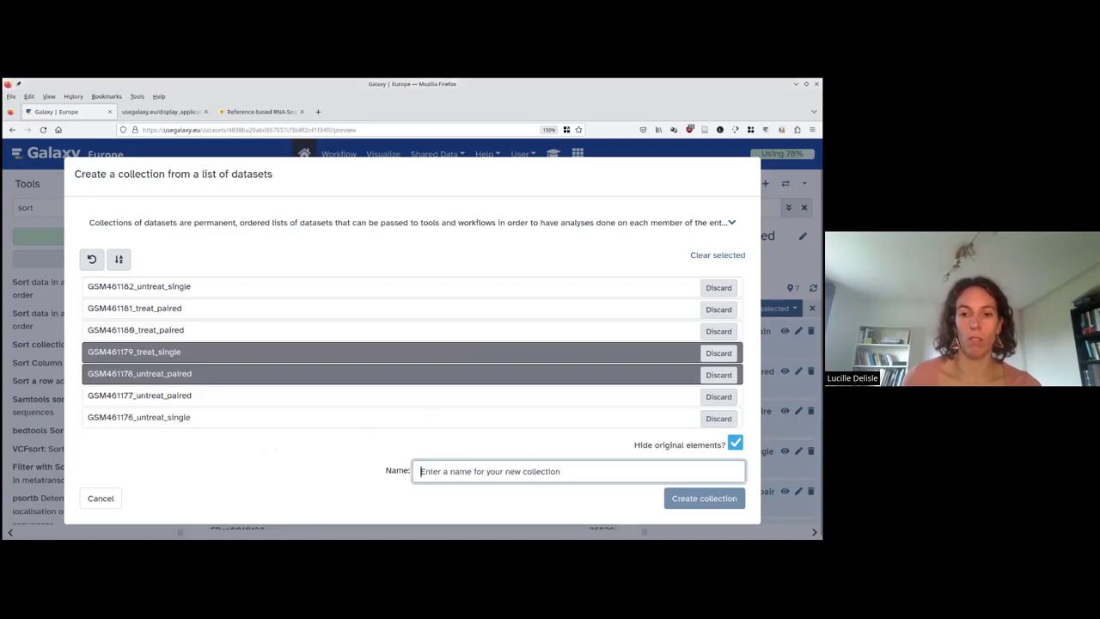
text(al)
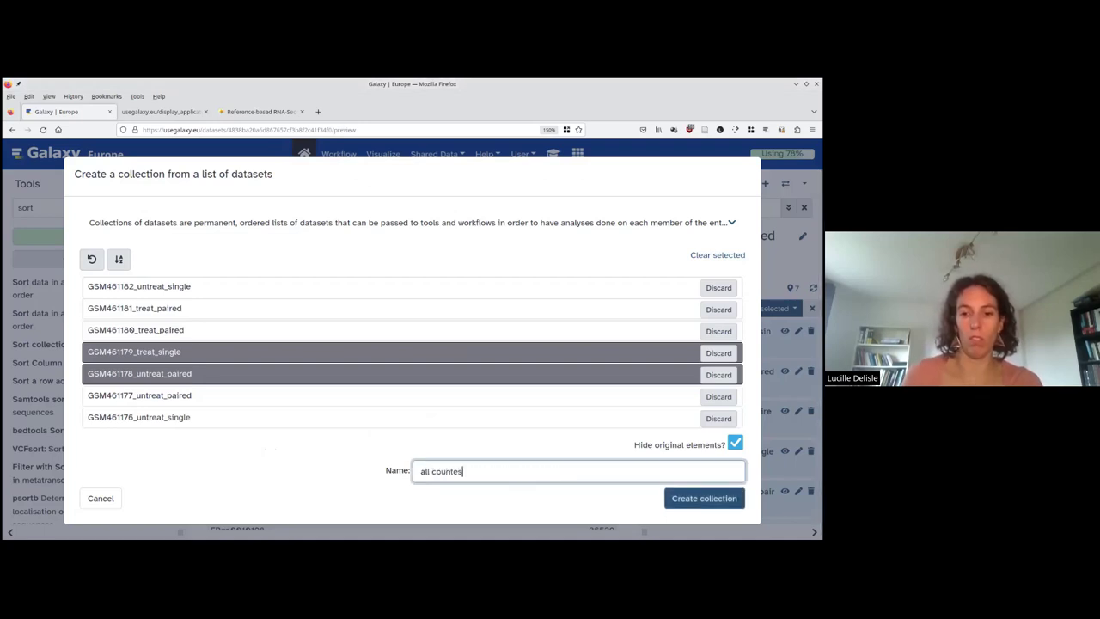
text(l counts)
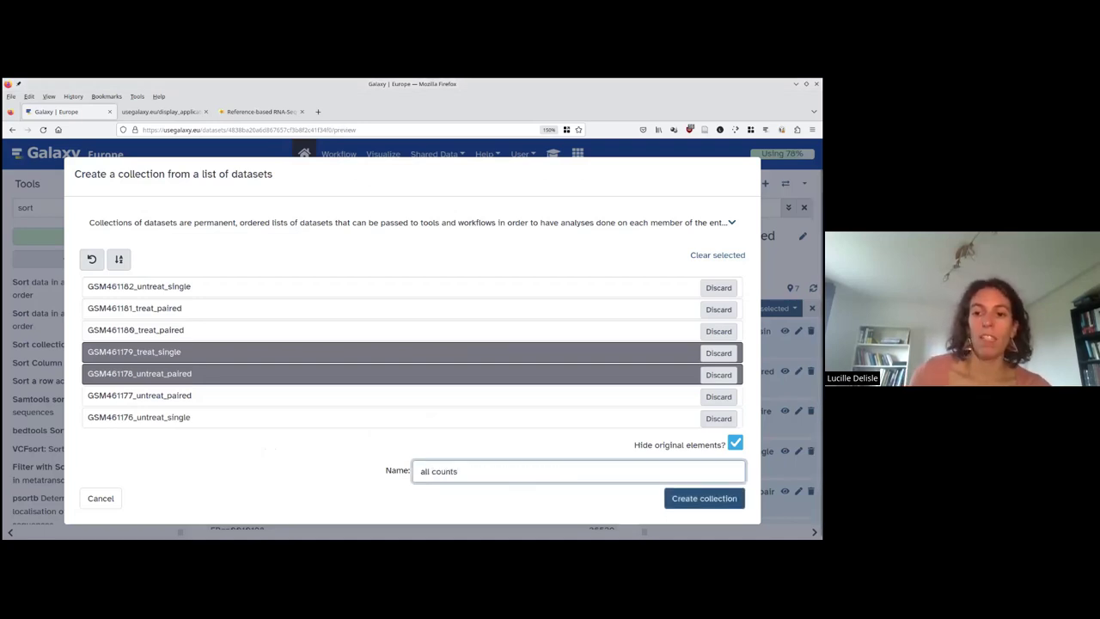
click(704, 498)
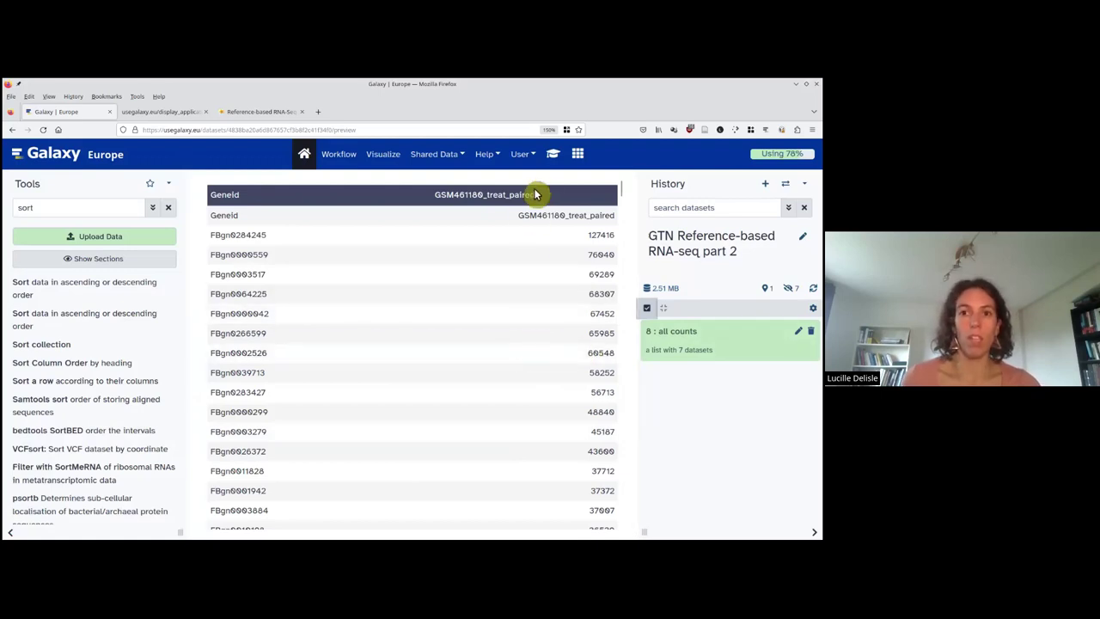
Reopen the tutorial and scroll to the example counts table of 3 samples by 4 genes.
click(557, 158)
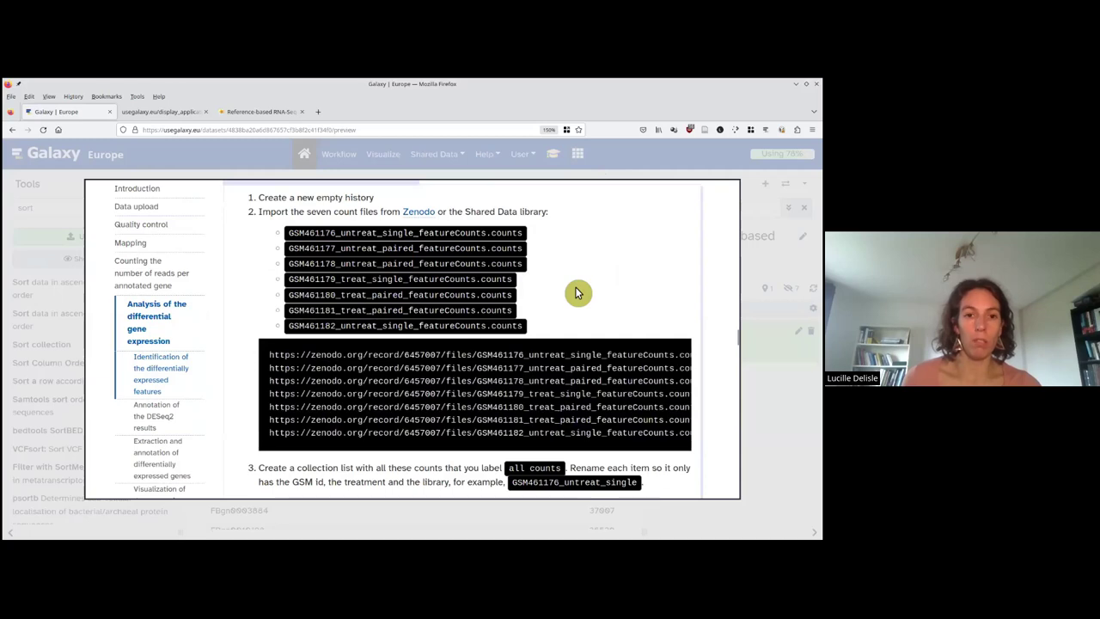
scroll(515, 292, down, 2)
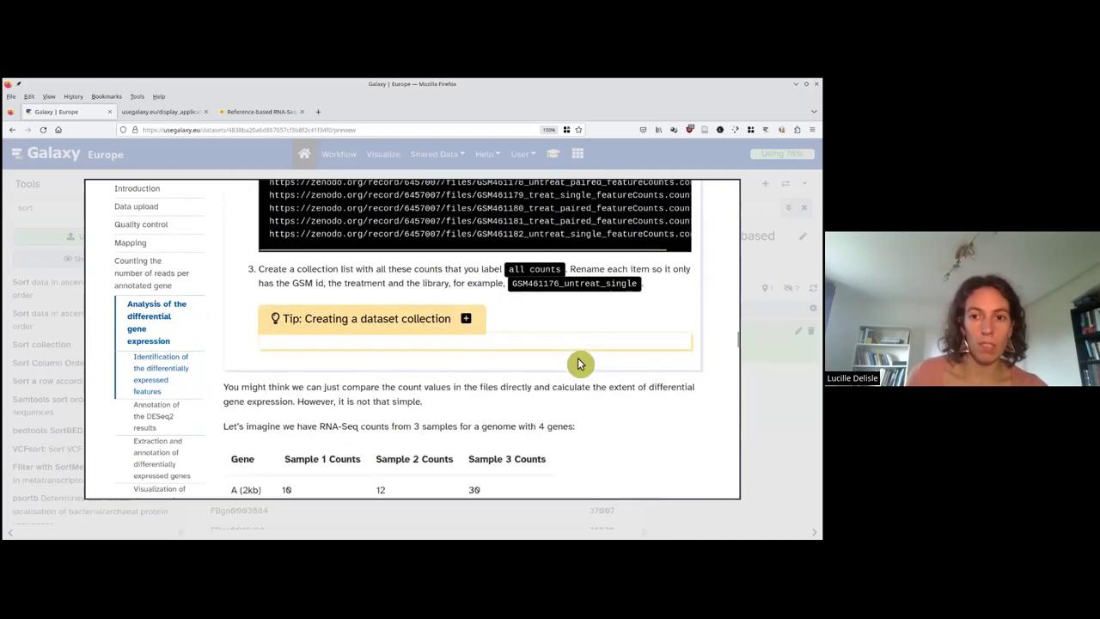
scroll(579, 363, down, 1)
scroll(481, 344, down, 1)
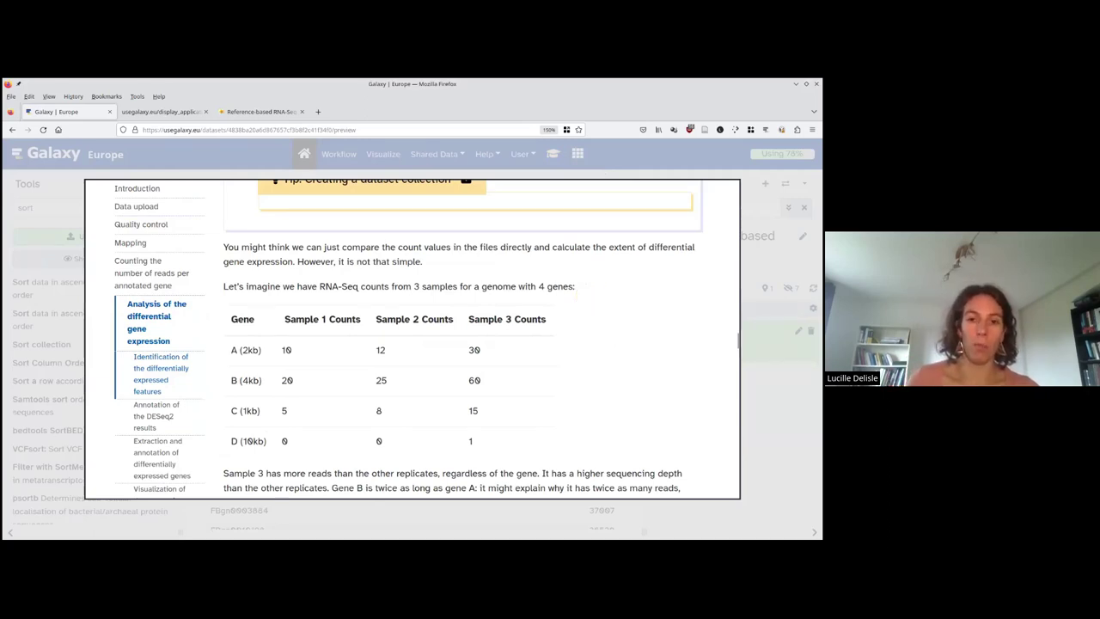
scroll(581, 288, down, 1)
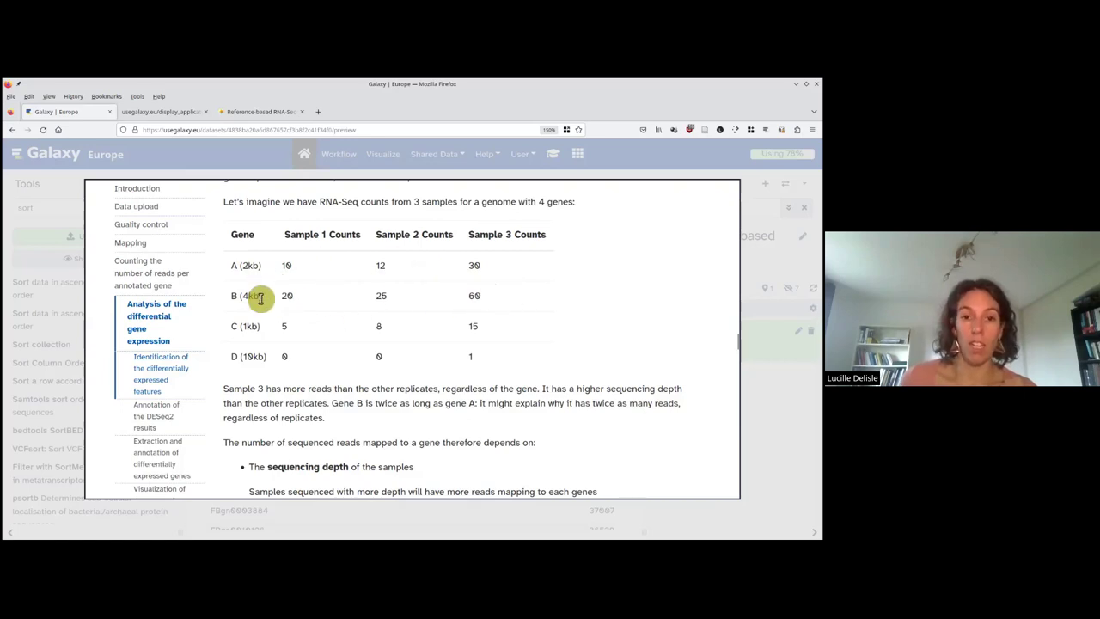
scroll(261, 297, down, 2)
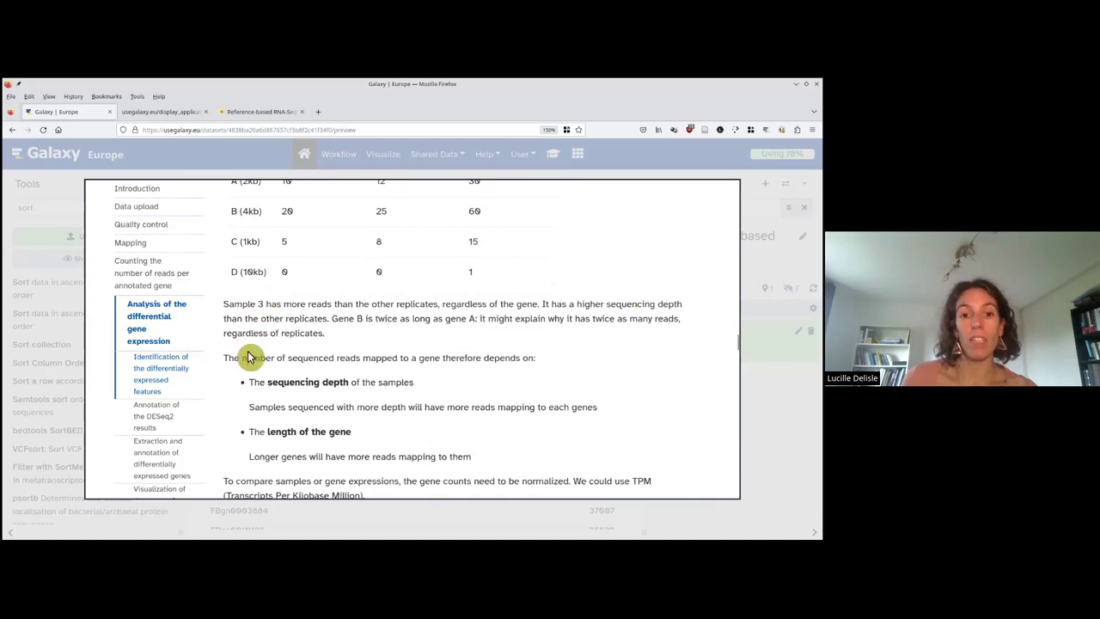
Scroll past the sequencing depth and gene length points to the 'Details: RPKM, FPKM and TPM?' box.
scroll(332, 389, up, 2)
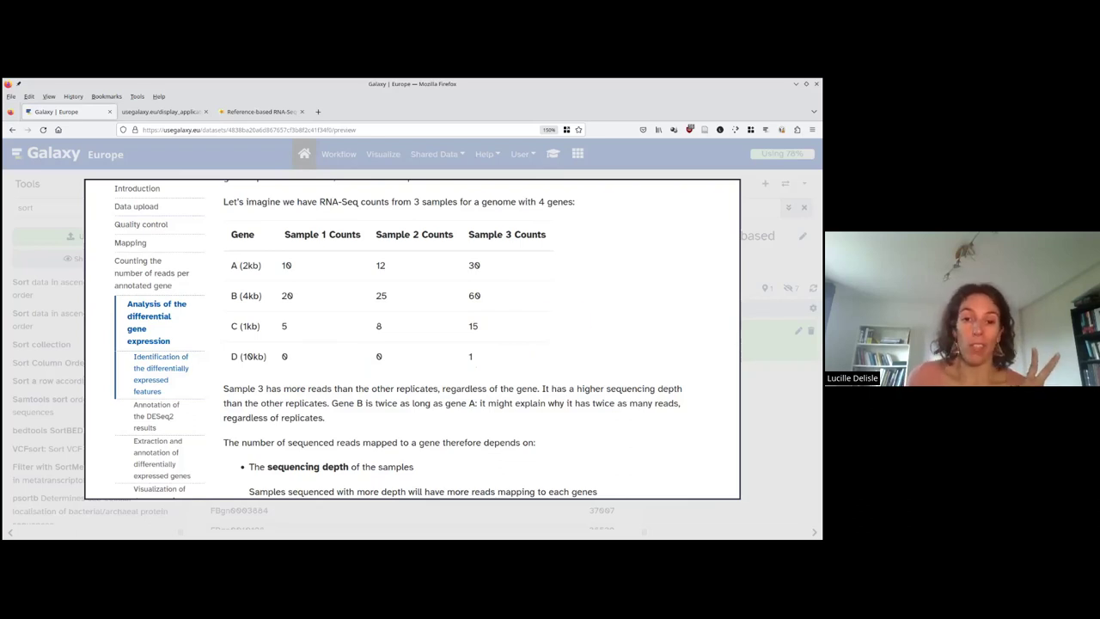
scroll(412, 344, down, 3)
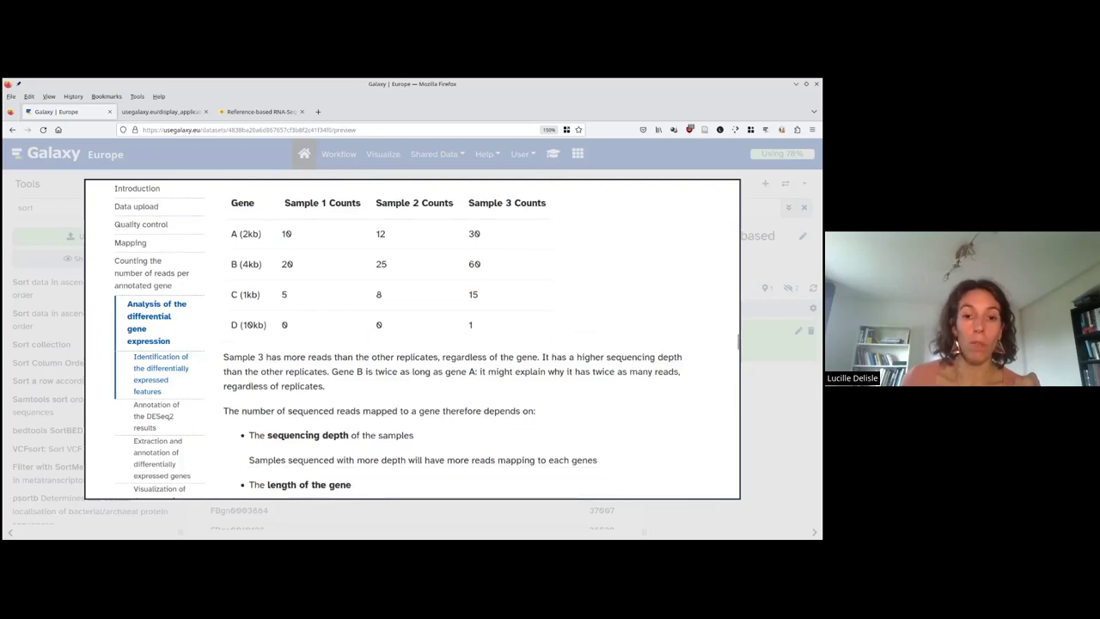
scroll(462, 340, down, 3)
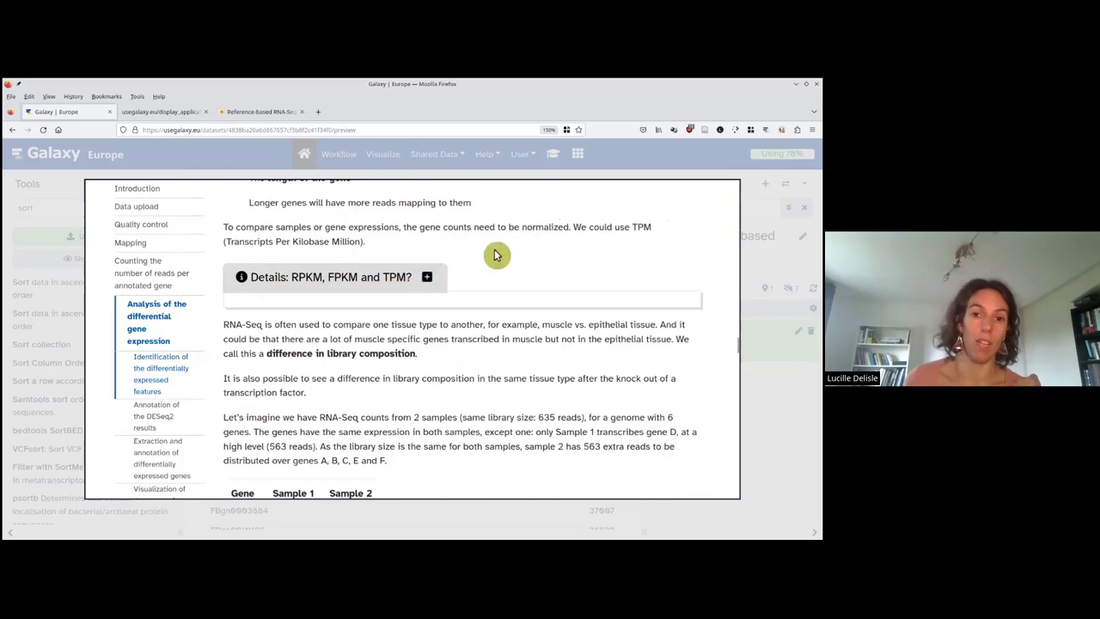
Expand the RPKM, FPKM and TPM details and read through the scaling factor, RPM and RPKM tables.
click(428, 277)
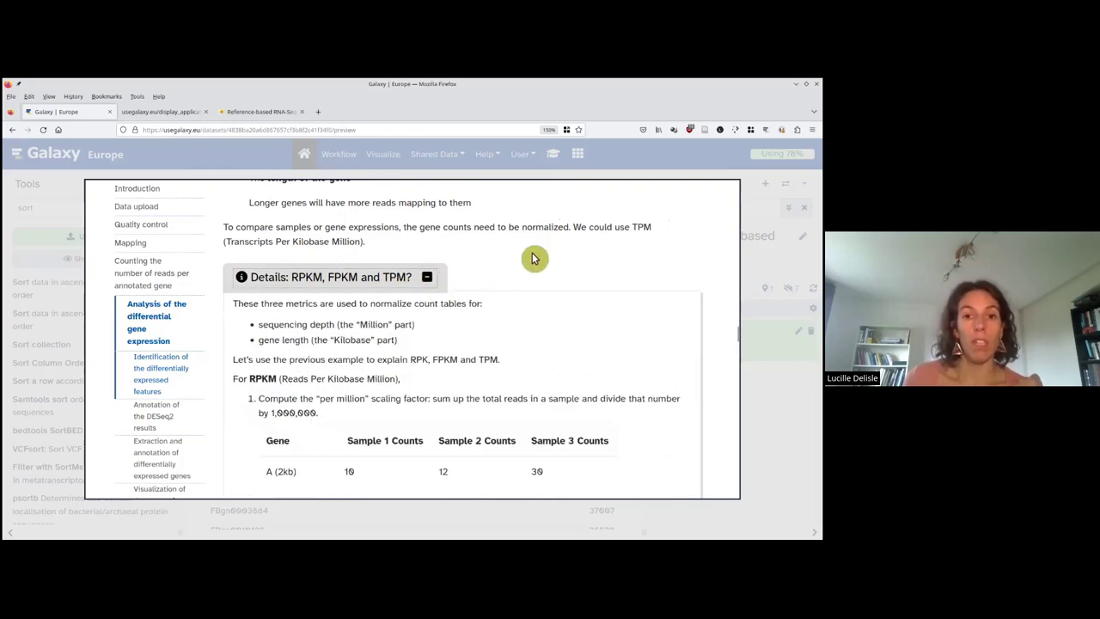
scroll(545, 274, down, 1)
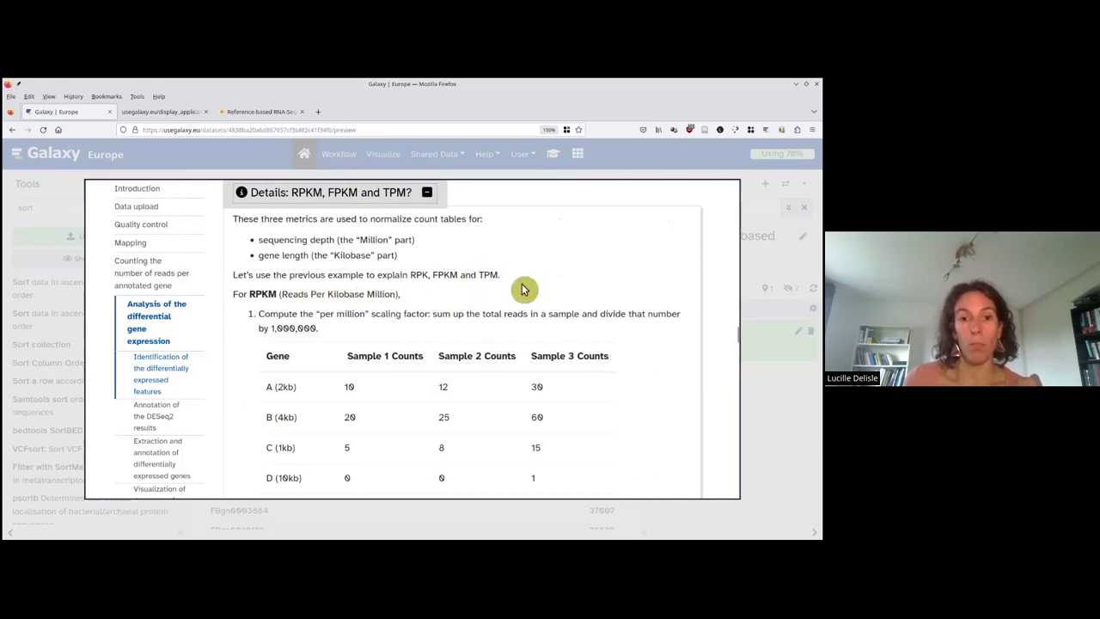
scroll(548, 280, down, 1)
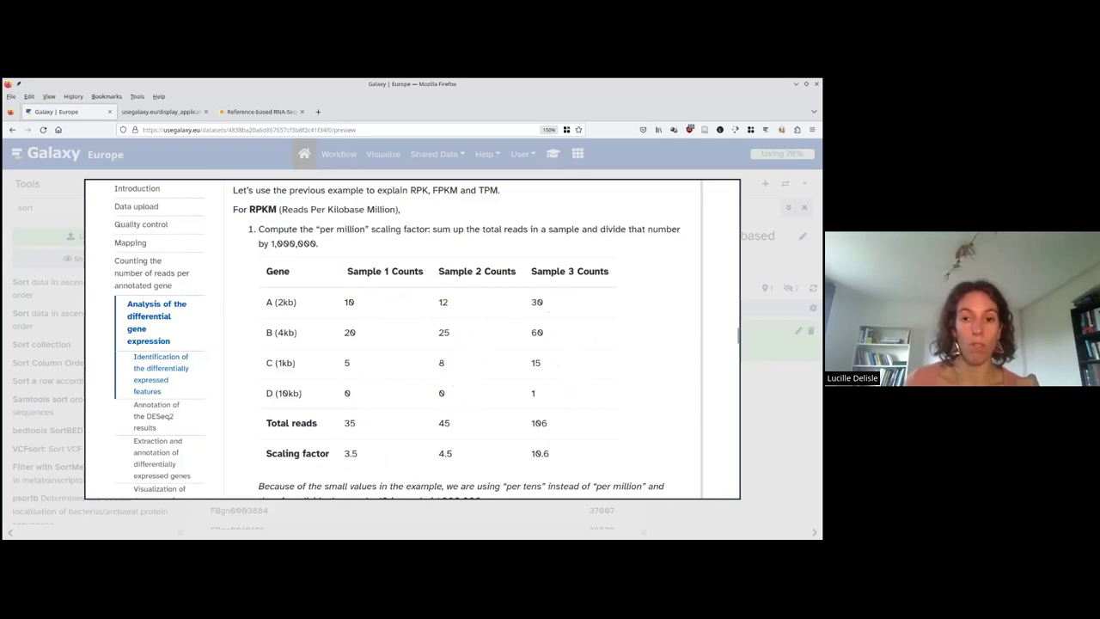
scroll(481, 344, down, 2)
scroll(454, 287, down, 3)
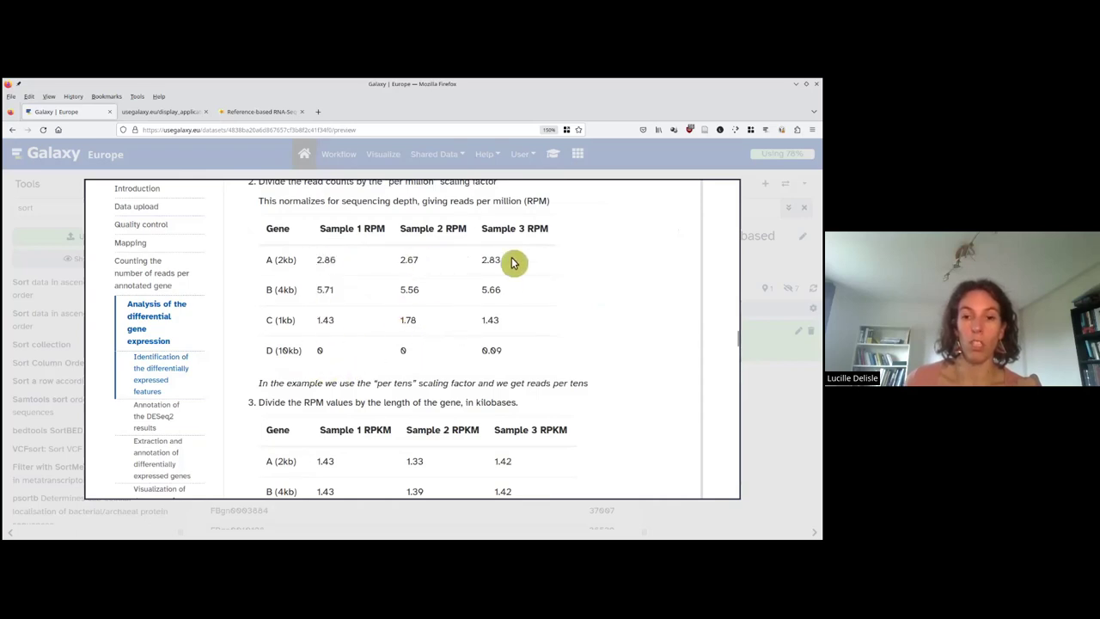
scroll(395, 275, down, 4)
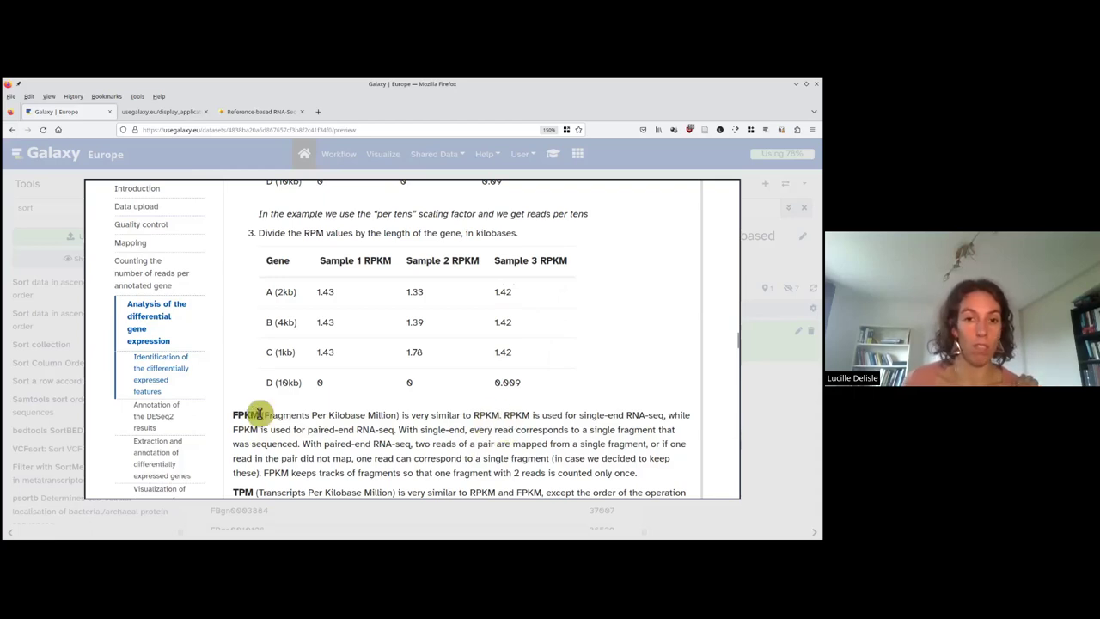
scroll(275, 410, down, 3)
Read through the RPK, Total RPK, scaling factor and TPM tables to the RPKM column-sum comparison.
scroll(430, 363, down, 2)
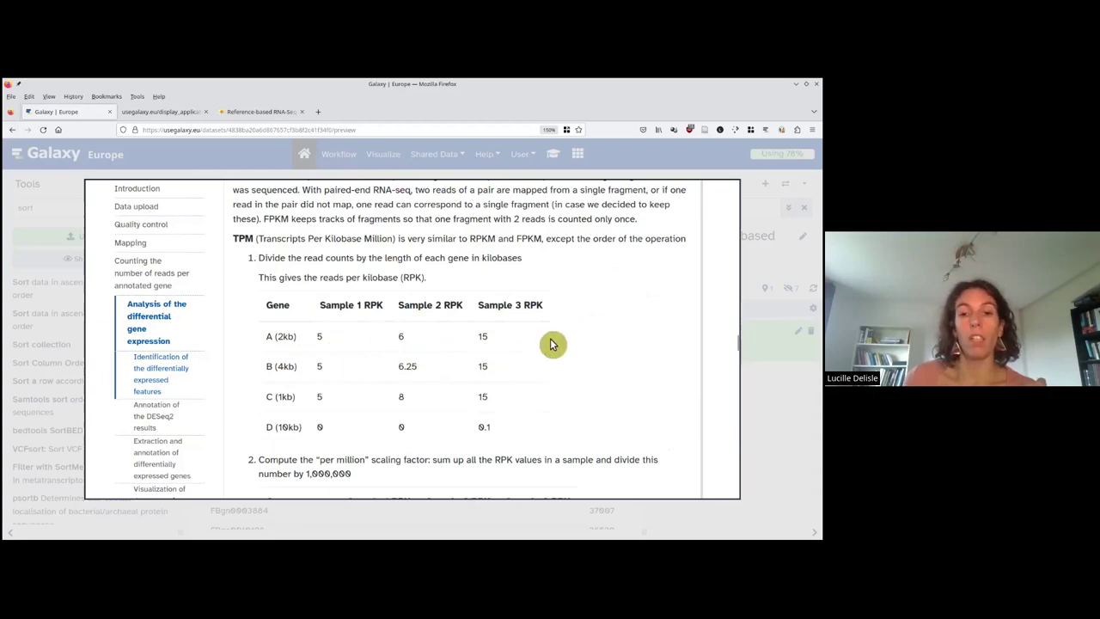
scroll(584, 320, down, 2)
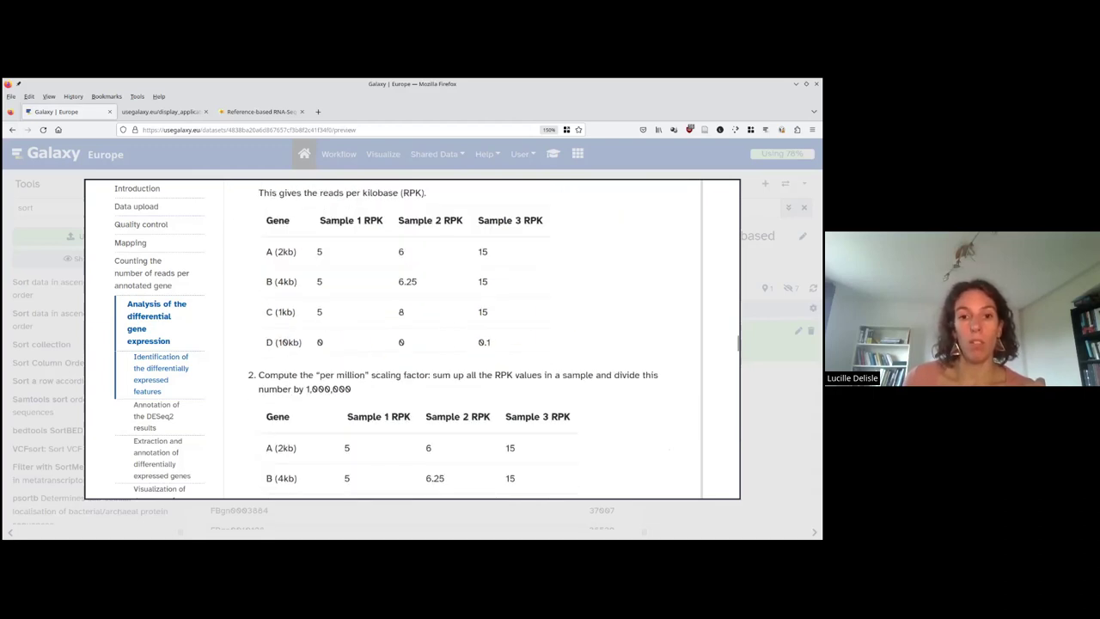
scroll(579, 295, down, 2)
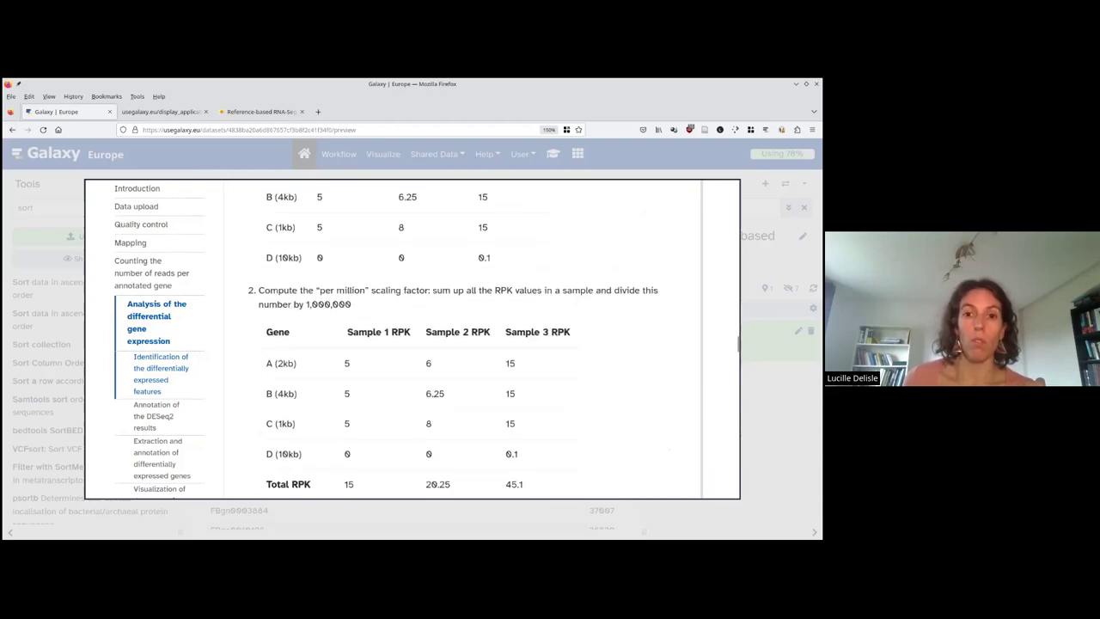
scroll(585, 301, down, 2)
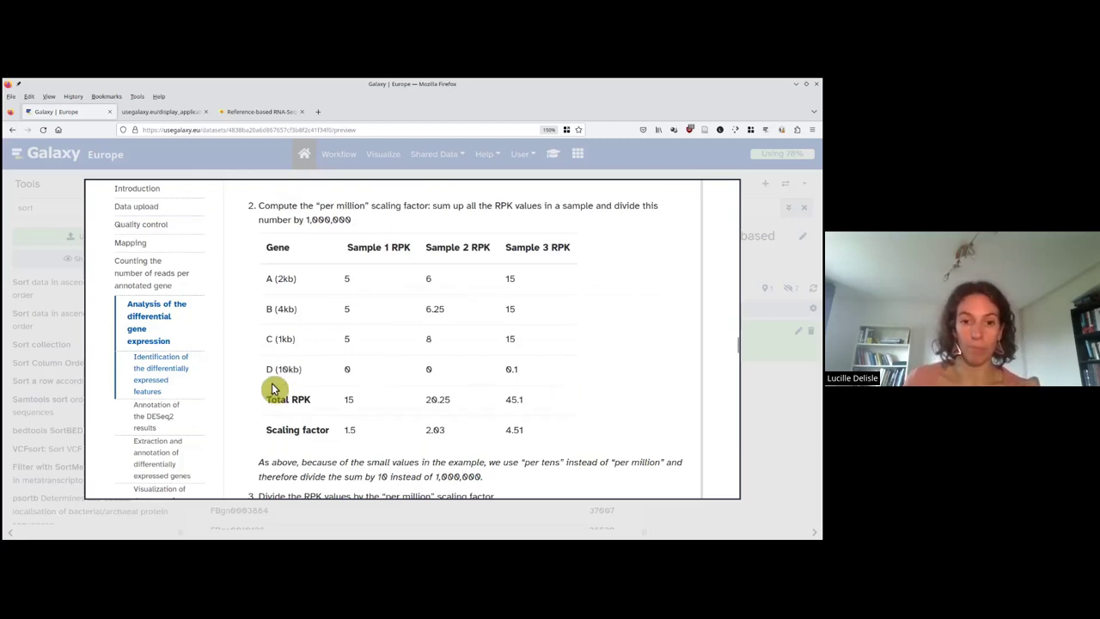
scroll(315, 361, down, 8)
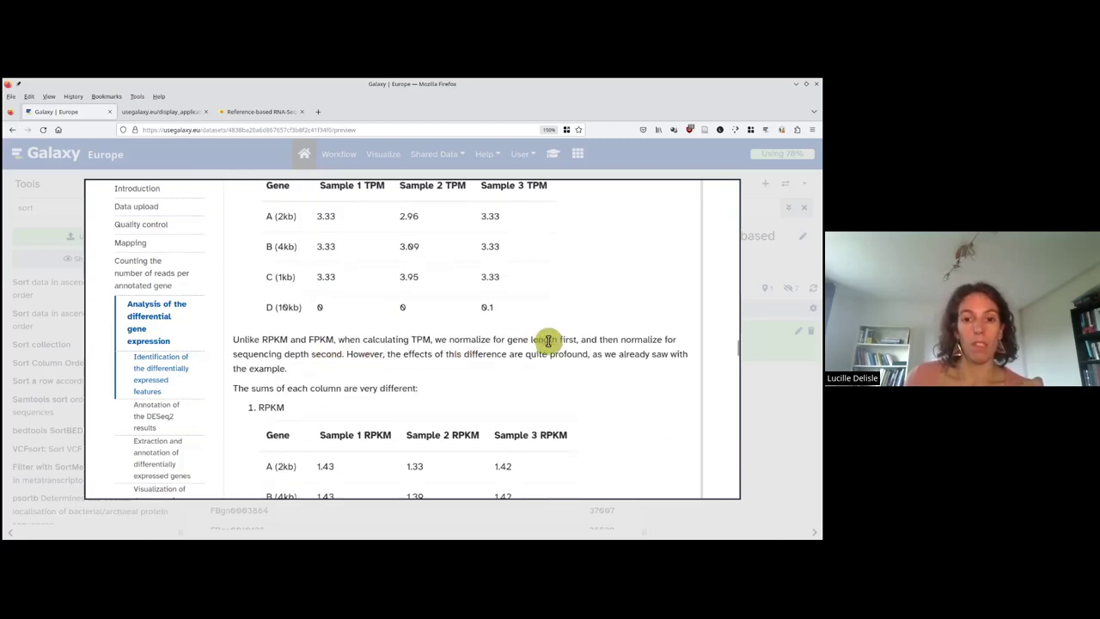
scroll(552, 339, down, 2)
Compare the Total rows of the RPKM and TPM tables in the tutorial.
scroll(459, 340, up, 2)
scroll(460, 340, down, 4)
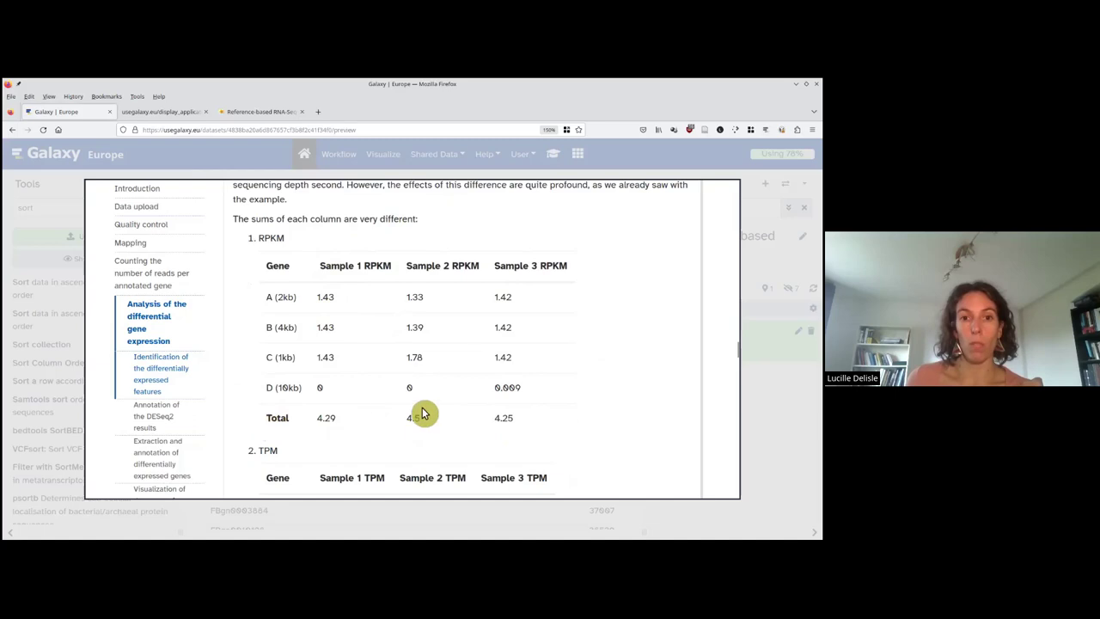
scroll(460, 339, down, 5)
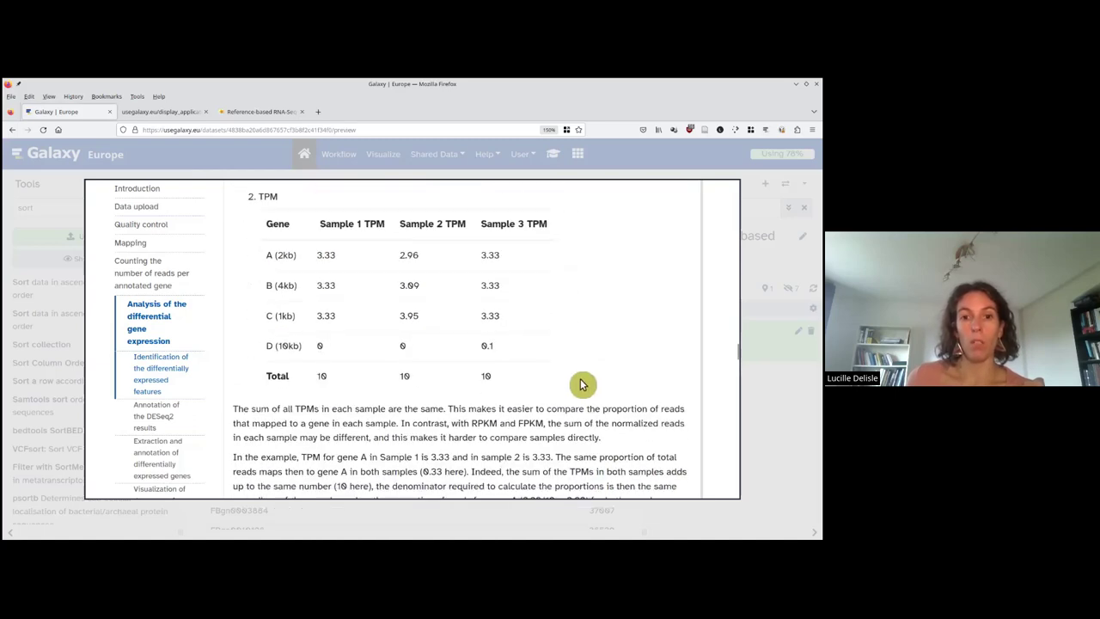
scroll(460, 339, up, 3)
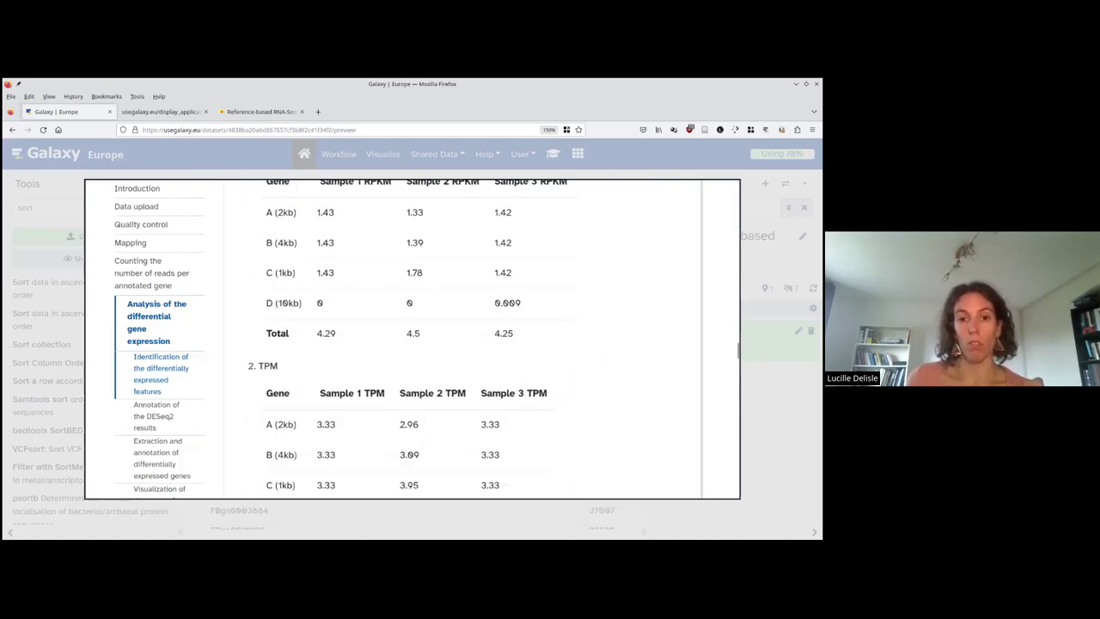
scroll(486, 337, down, 2)
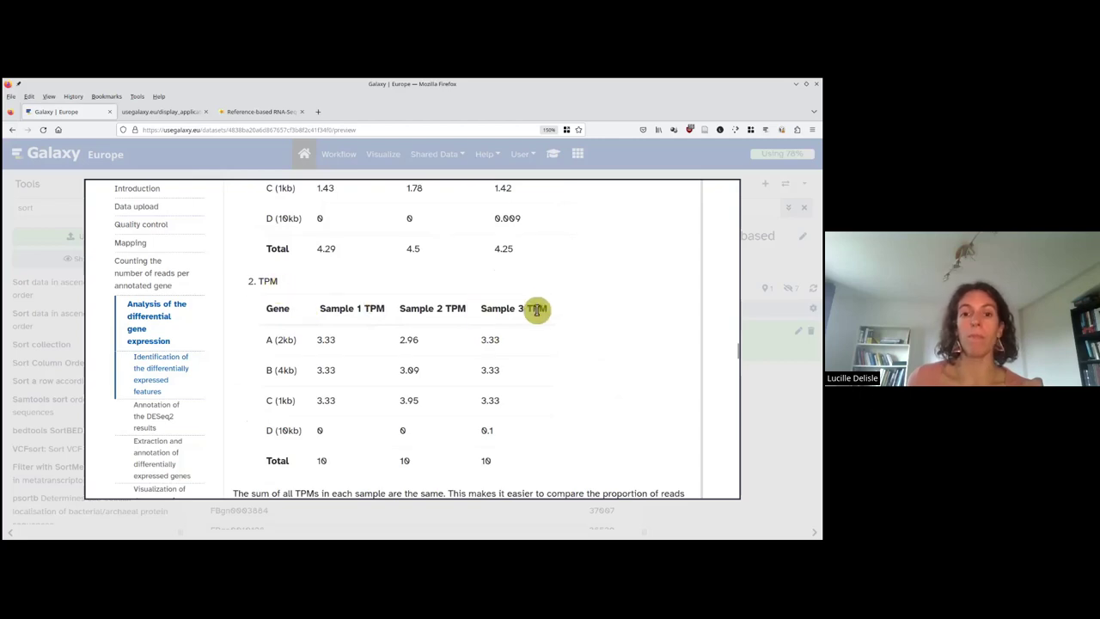
scroll(541, 324, up, 3)
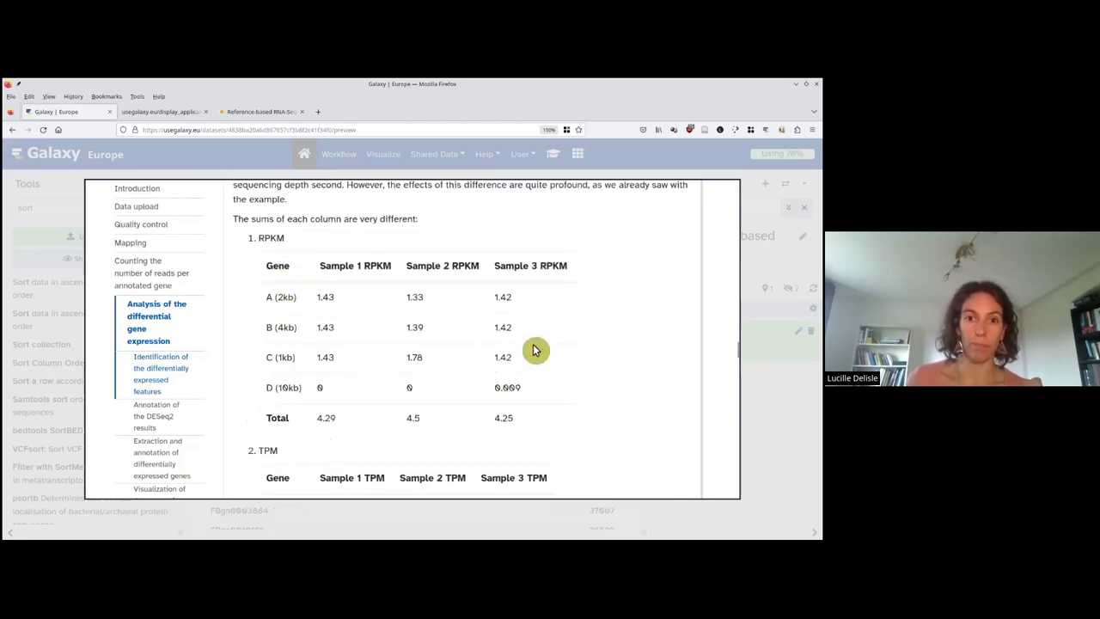
Move on to the library composition example with gene A at 30 versus 235.
scroll(534, 349, down, 2)
scroll(535, 349, down, 6)
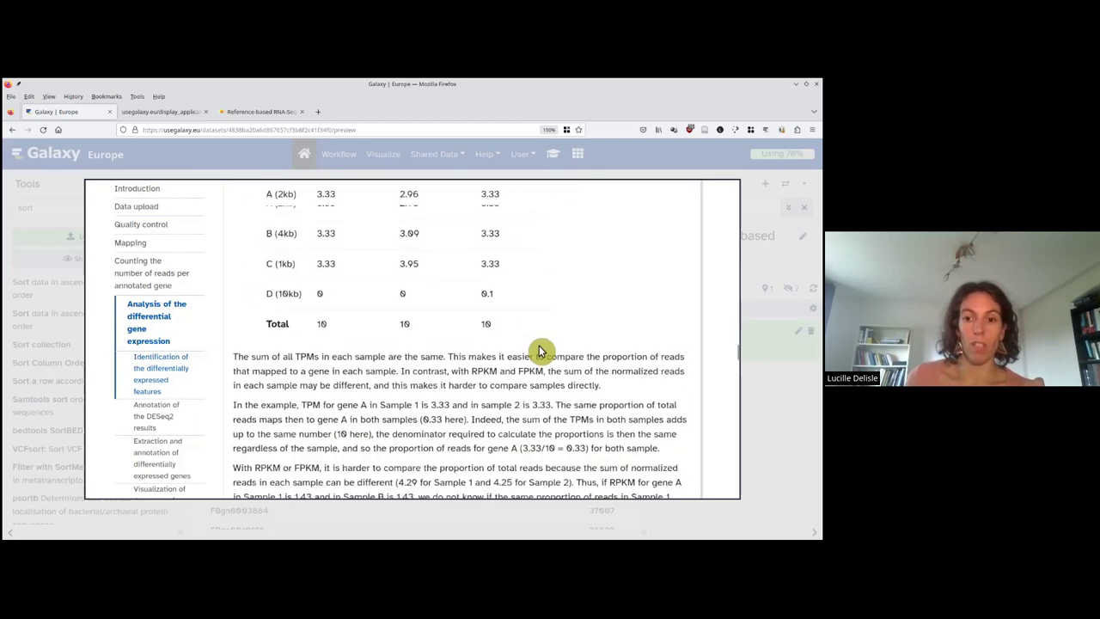
scroll(539, 350, down, 3)
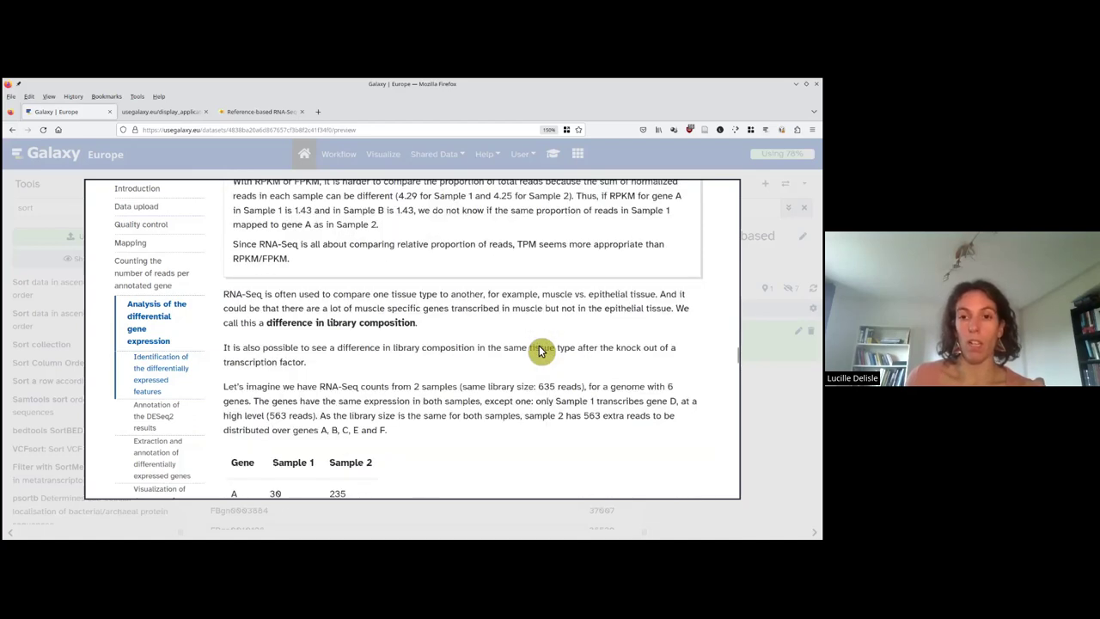
scroll(540, 350, down, 2)
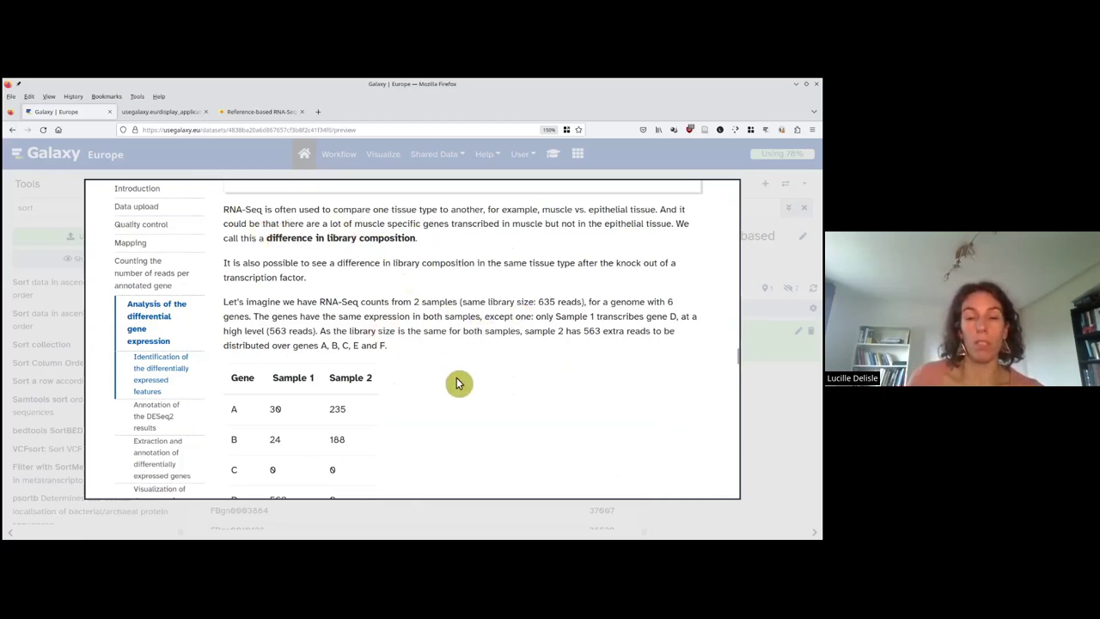
Show the full six-gene Sample 1/Sample 2 table with totals of 635 each.
scroll(456, 377, down, 3)
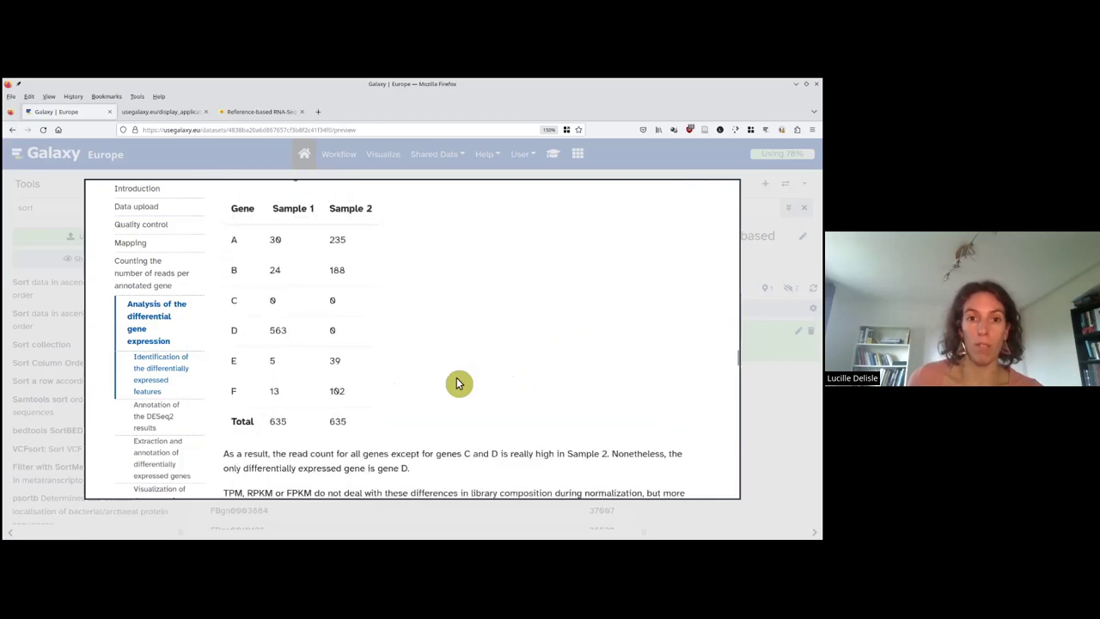